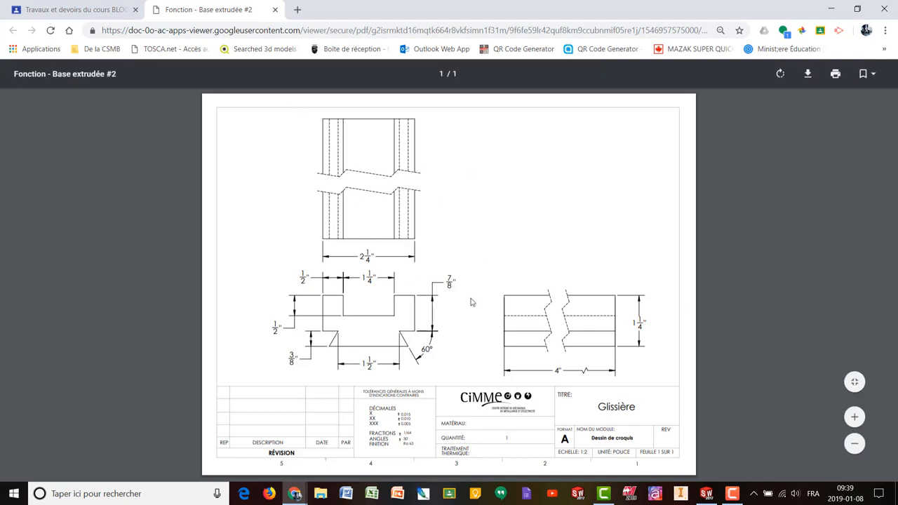
Step: Switch from the PDF drawing to SOLIDWORKS and create a new part document
mouse_move(295, 494)
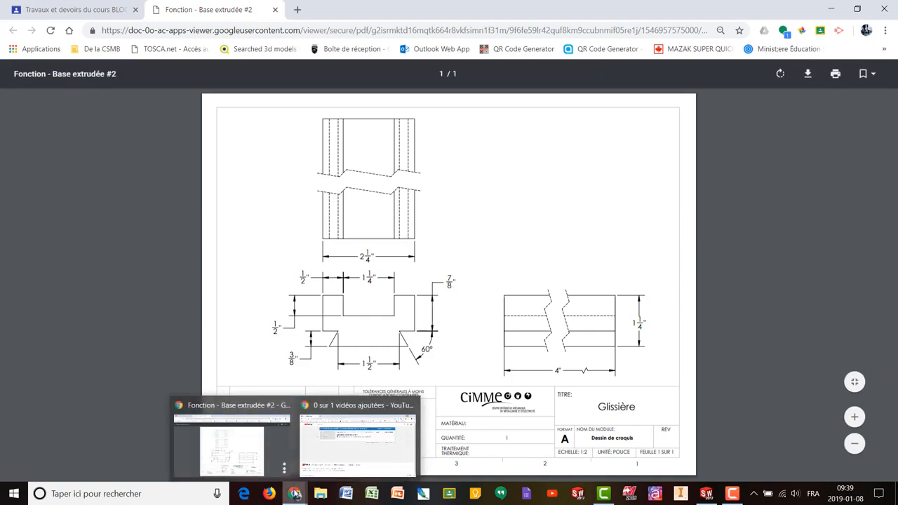
click(706, 494)
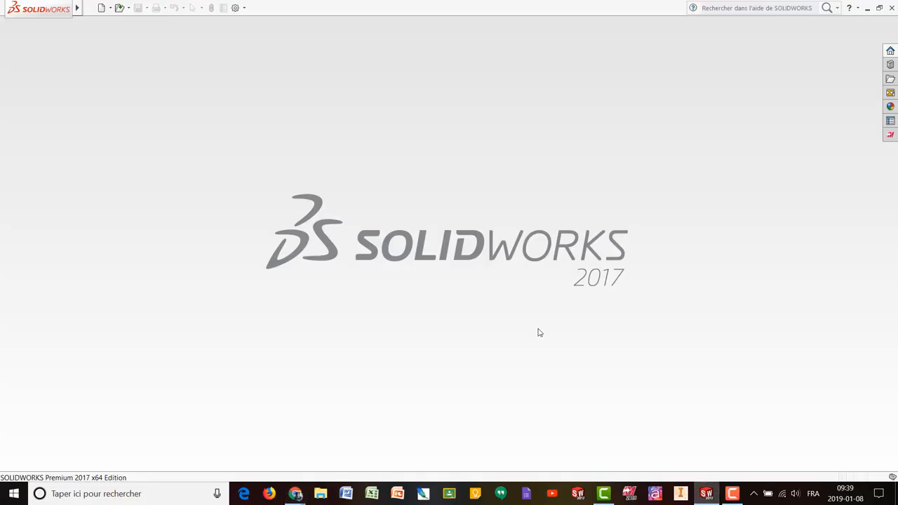
click(101, 8)
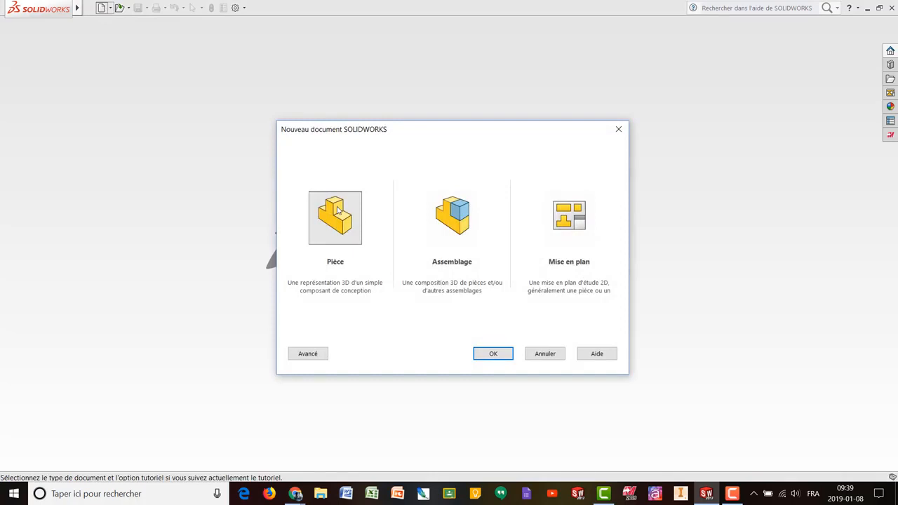
double_click(338, 210)
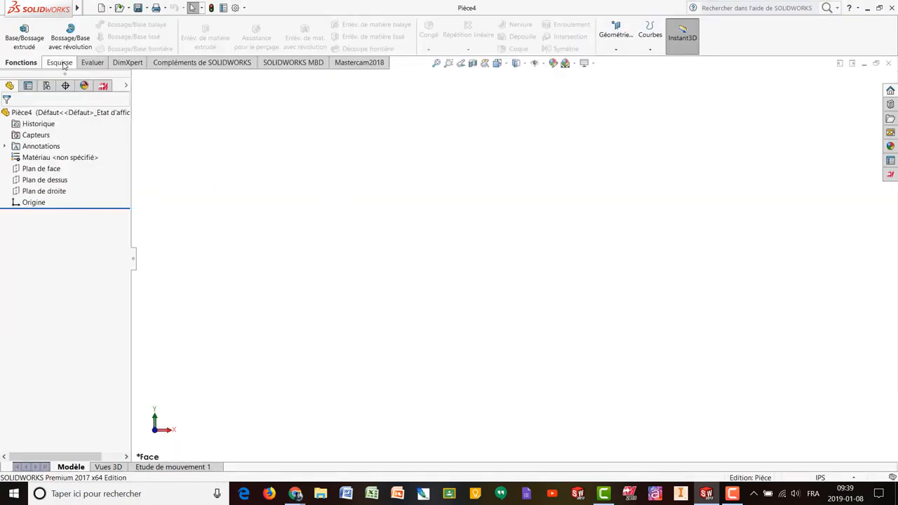
Step: Start a sketch on the front plane (Plan de face) with the Line tool
click(59, 62)
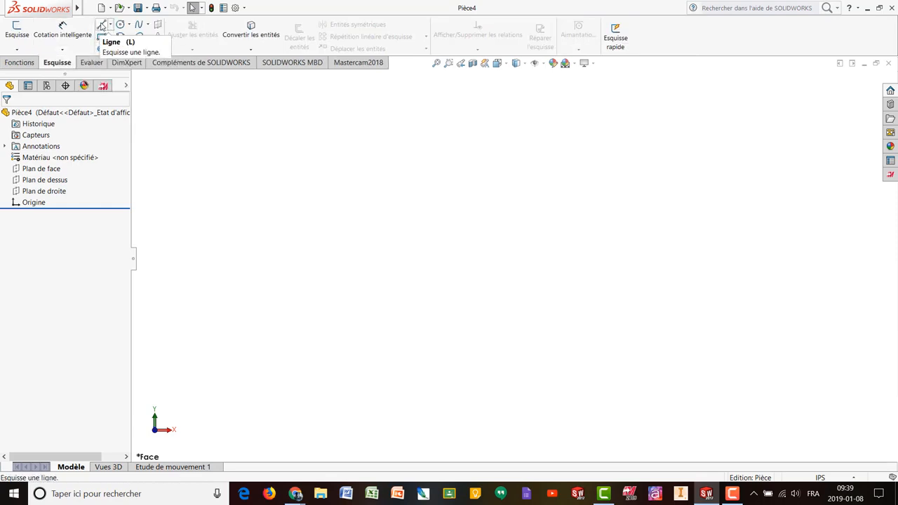
click(102, 27)
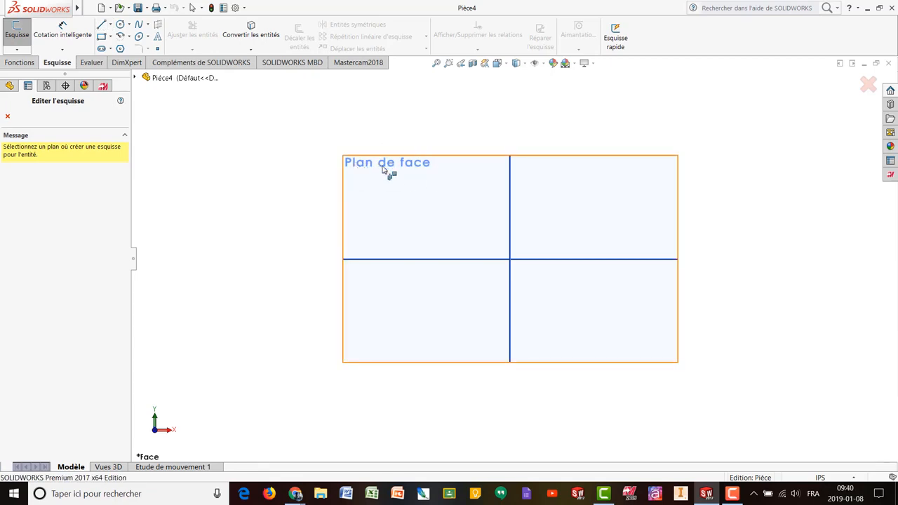
click(369, 166)
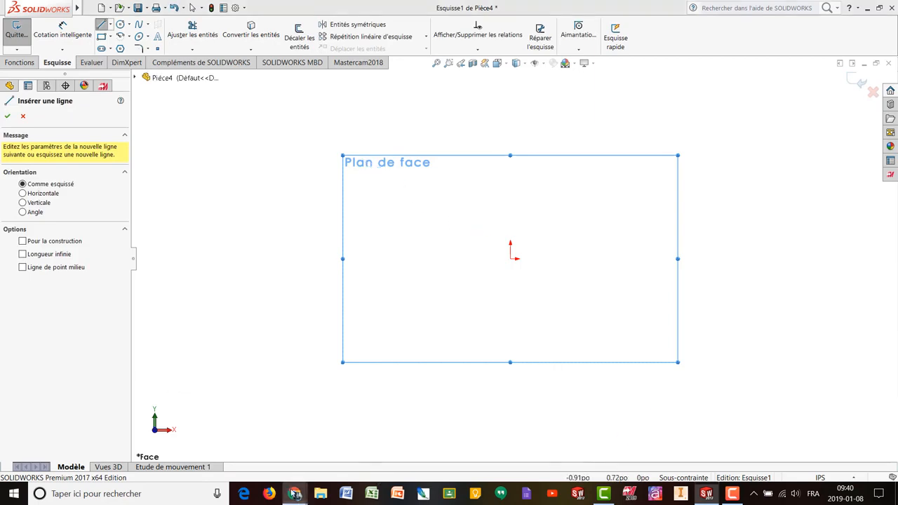
Step: Examine the profile view and its dimensions in the Glissière drawing in Chrome, and return to SOLIDWORKS
mouse_move(295, 494)
click(244, 460)
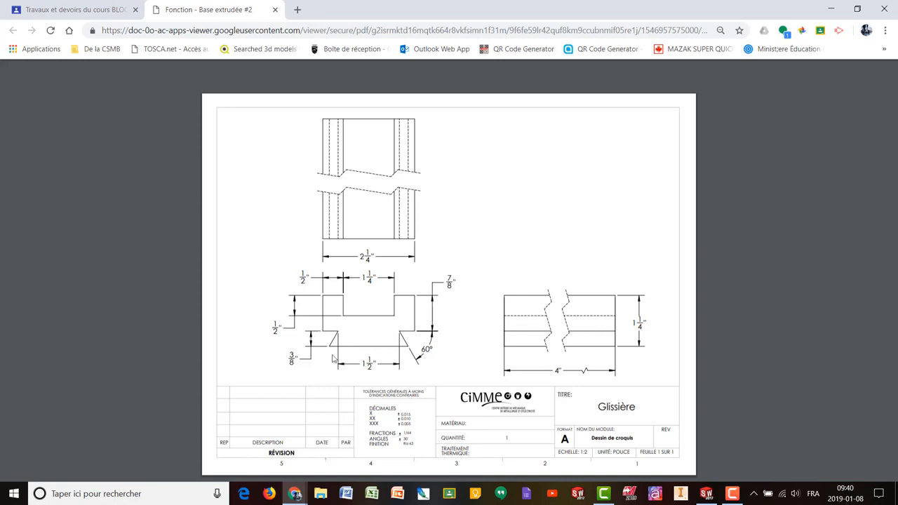
click(704, 496)
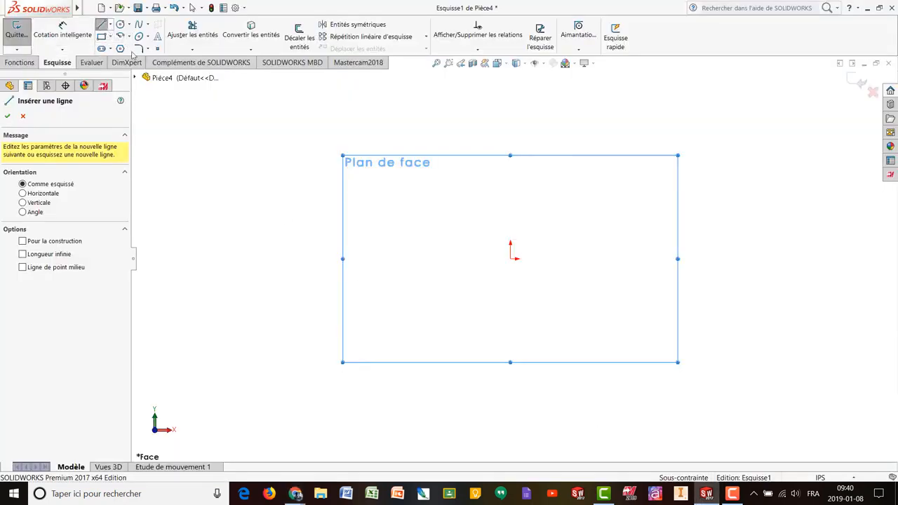
Step: Sketch a vertical line about 1.47 in long downward from the origin and dimension its length to 7/8 in
click(512, 259)
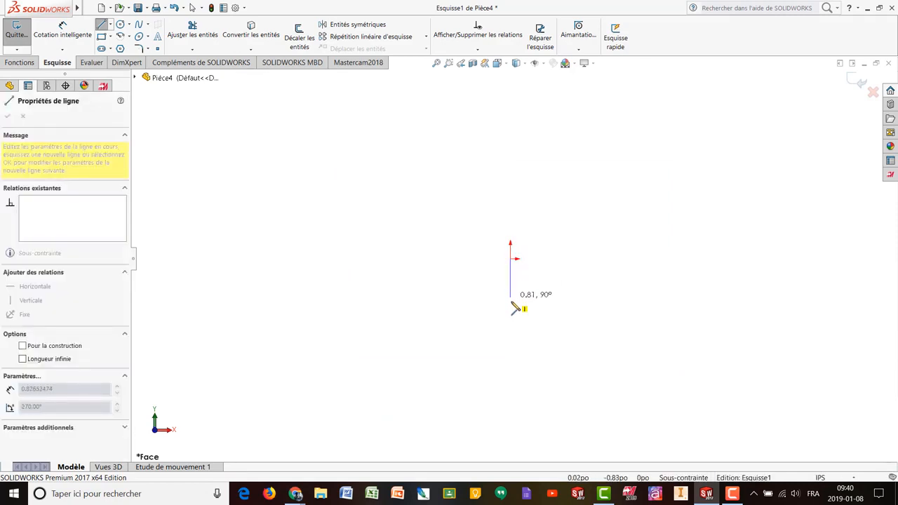
click(511, 329)
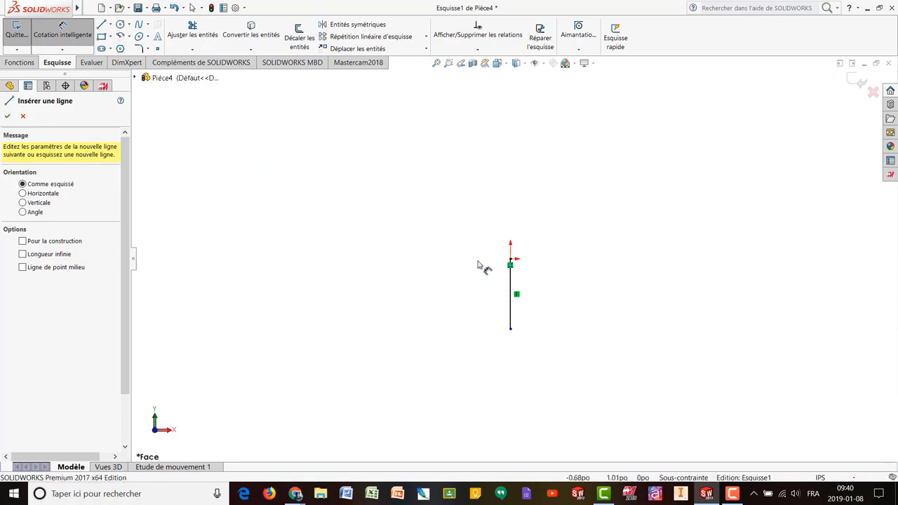
click(510, 296)
click(464, 292)
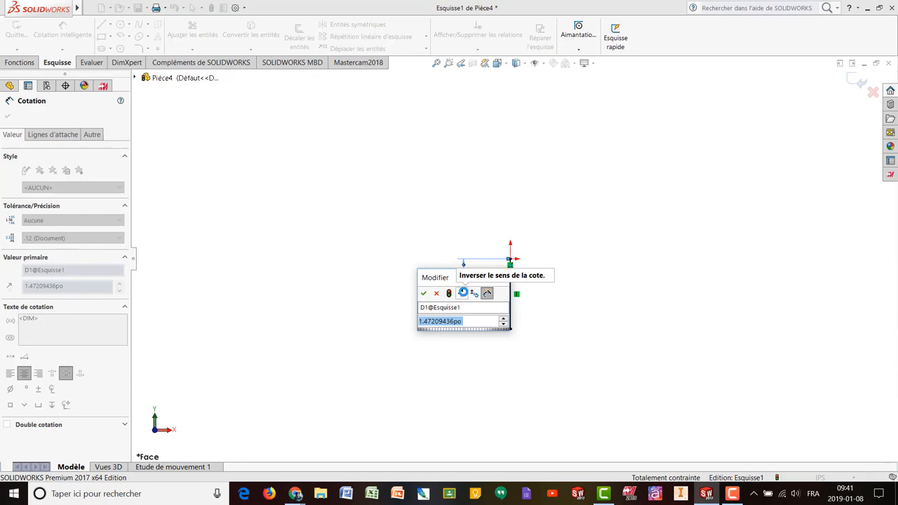
text(7)
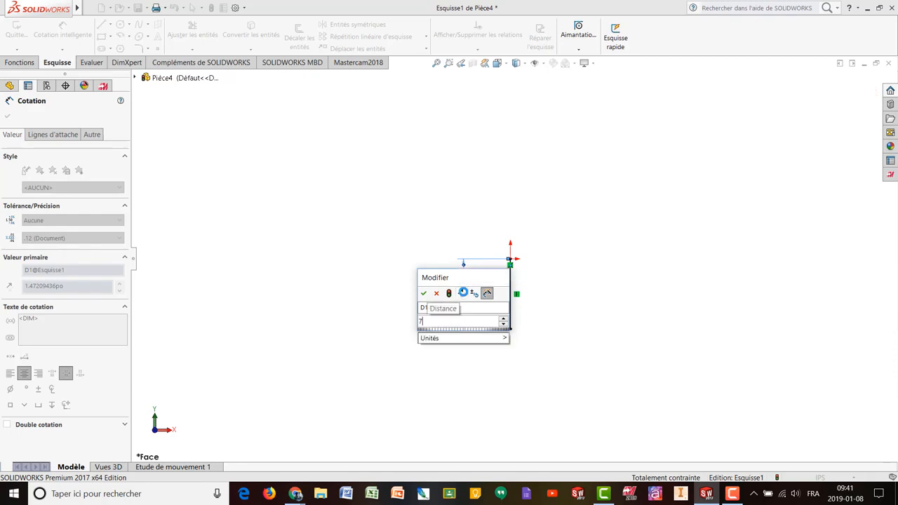
text(/)
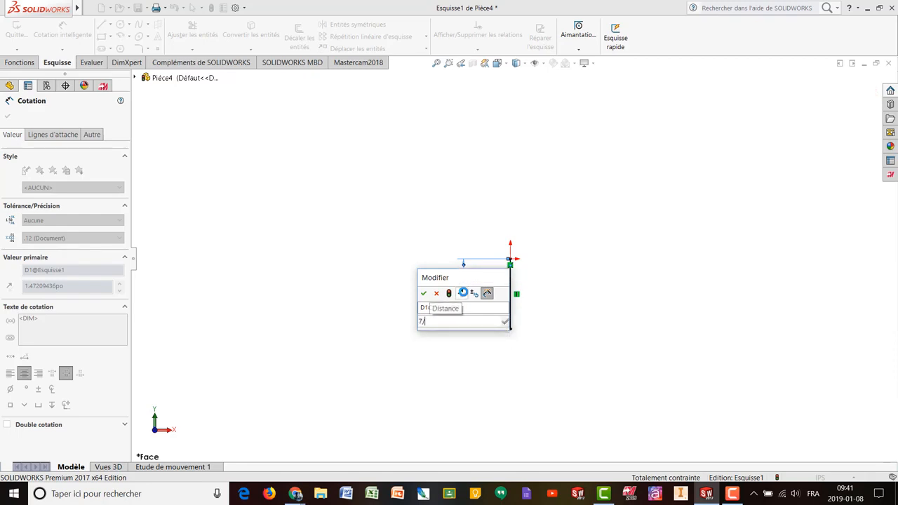
text(8)
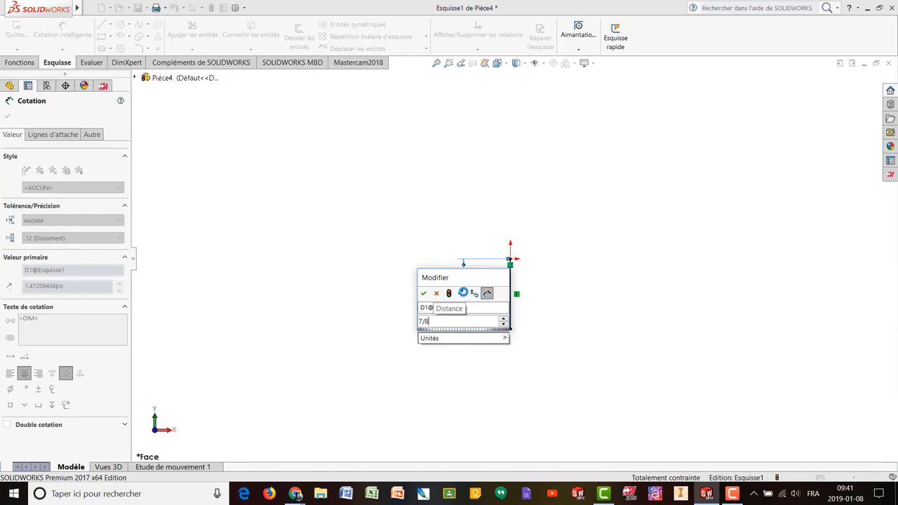
key(Return)
key(Return)
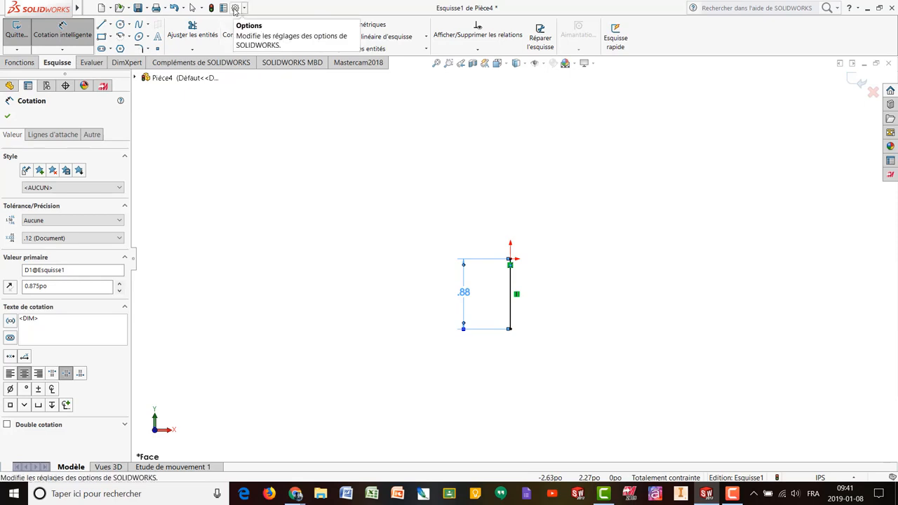
right_click(480, 295)
click(429, 272)
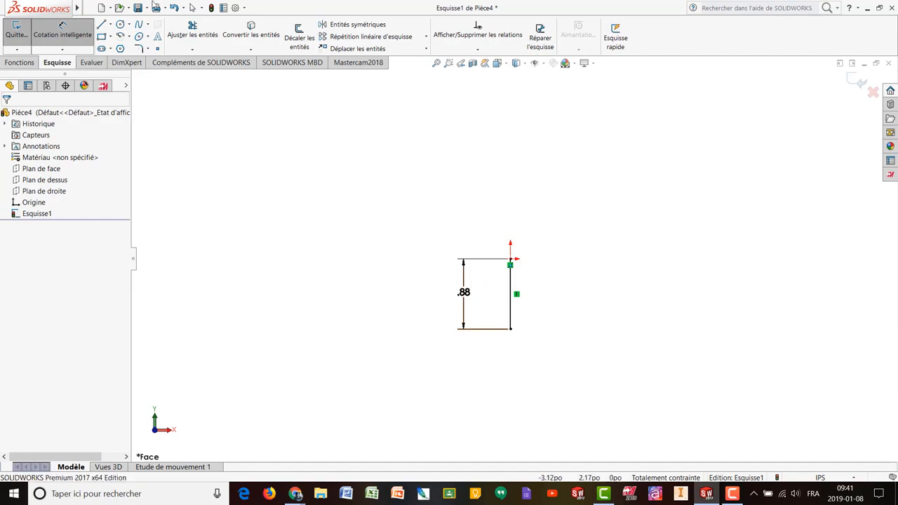
Step: Sketch a horizontal line about 0.52 in long from the origin towards positive X and dimension its length to 1/2 in
click(101, 24)
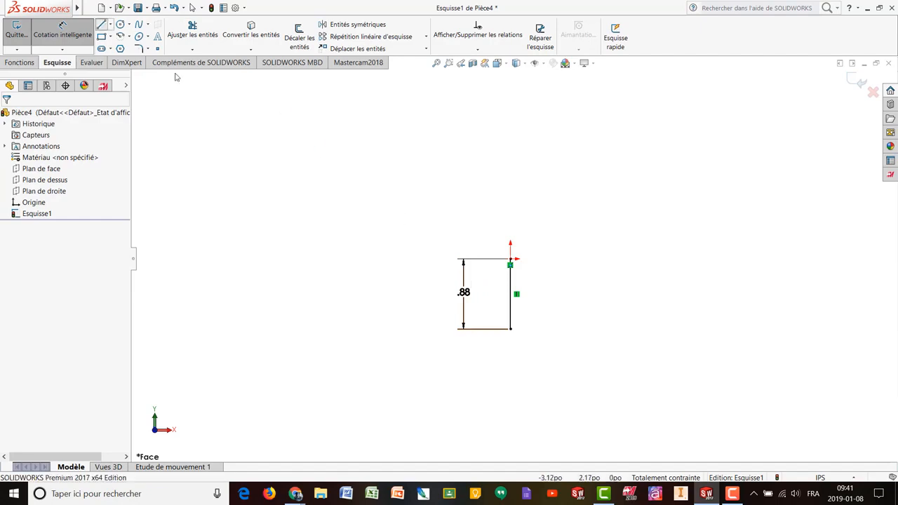
click(511, 260)
click(553, 260)
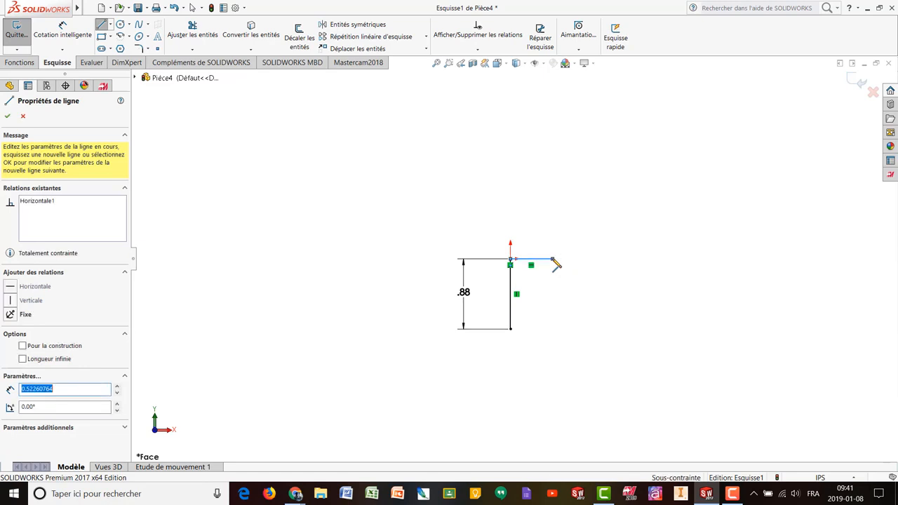
click(62, 31)
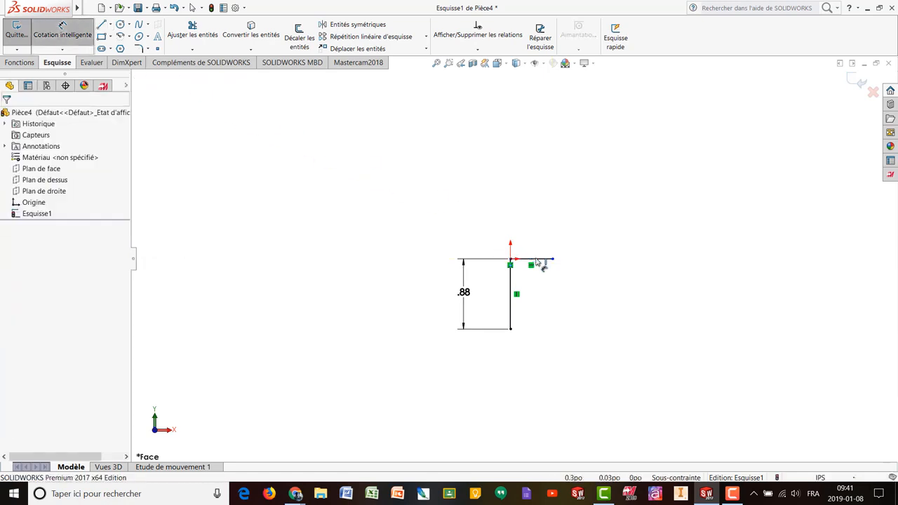
click(535, 260)
click(530, 226)
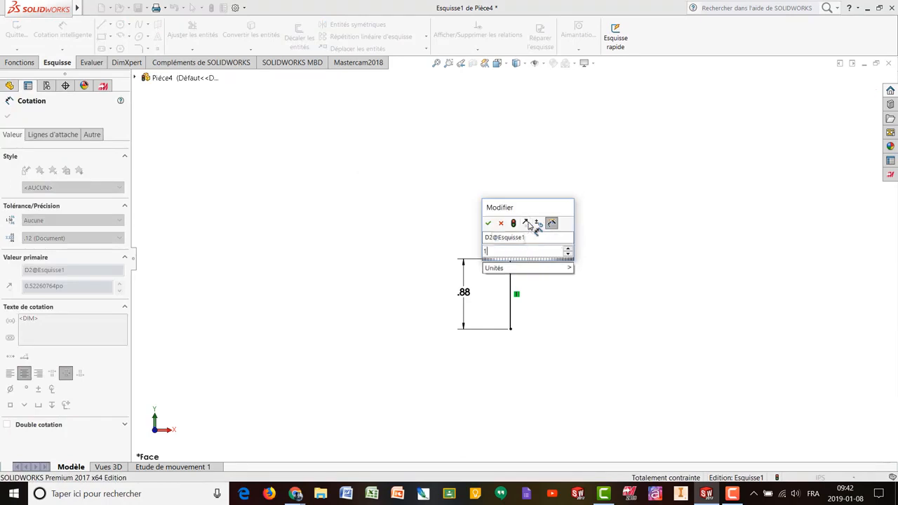
text(1/2)
key(Return)
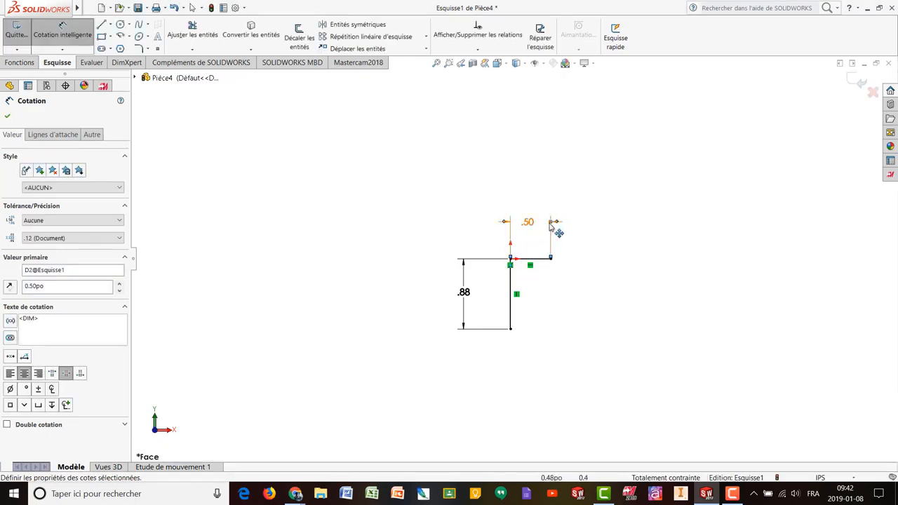
Step: Continue the profile with a slot about 0.39 in deep and 0.94 in wide, ending in a short horizontal line collinear with the first top edge
key(l)
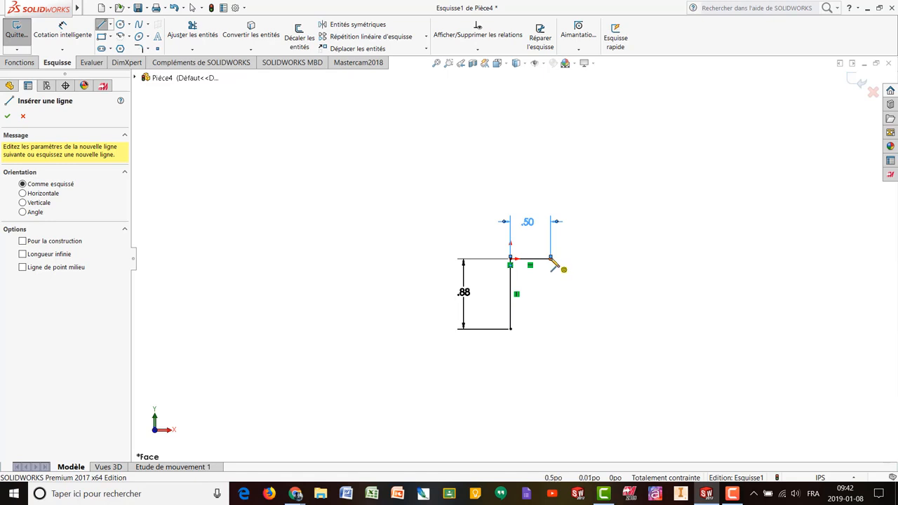
click(551, 260)
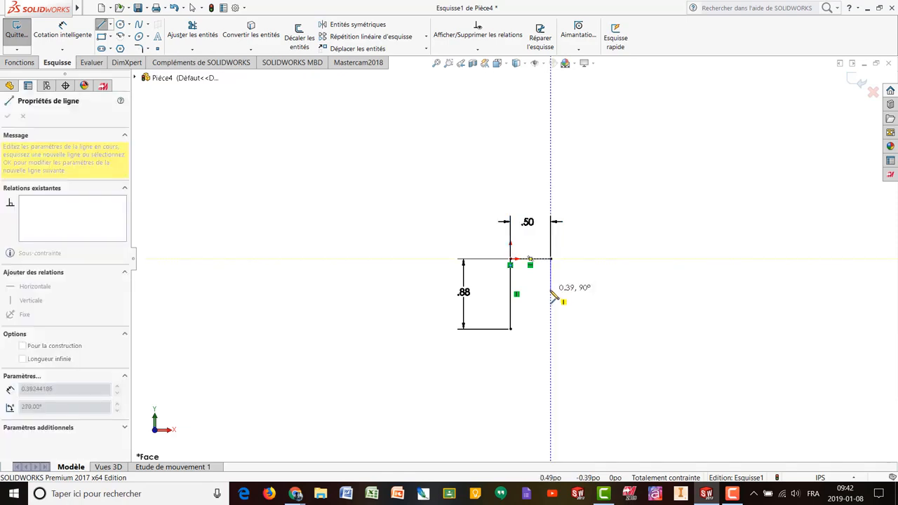
click(626, 290)
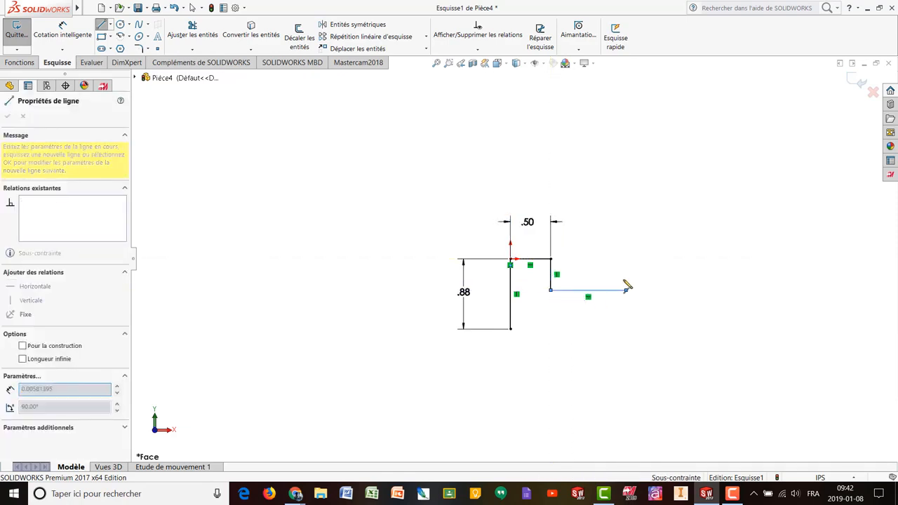
click(626, 259)
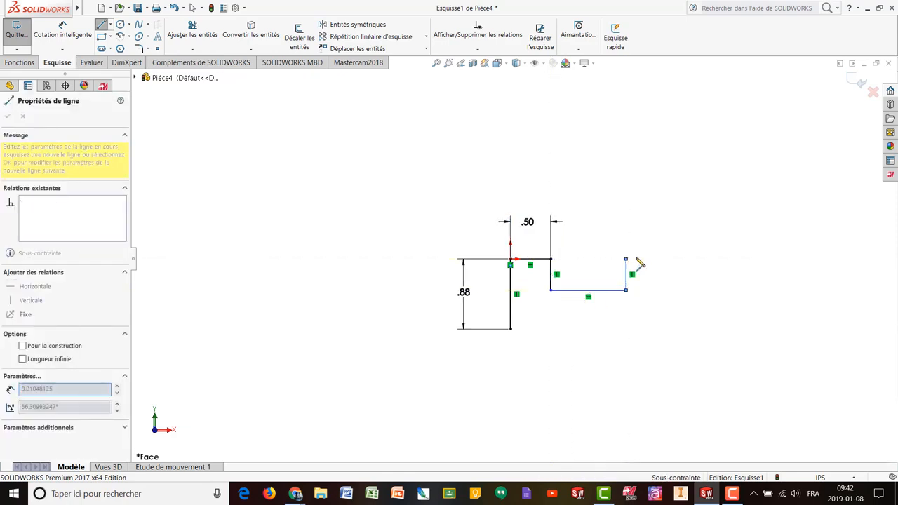
click(659, 259)
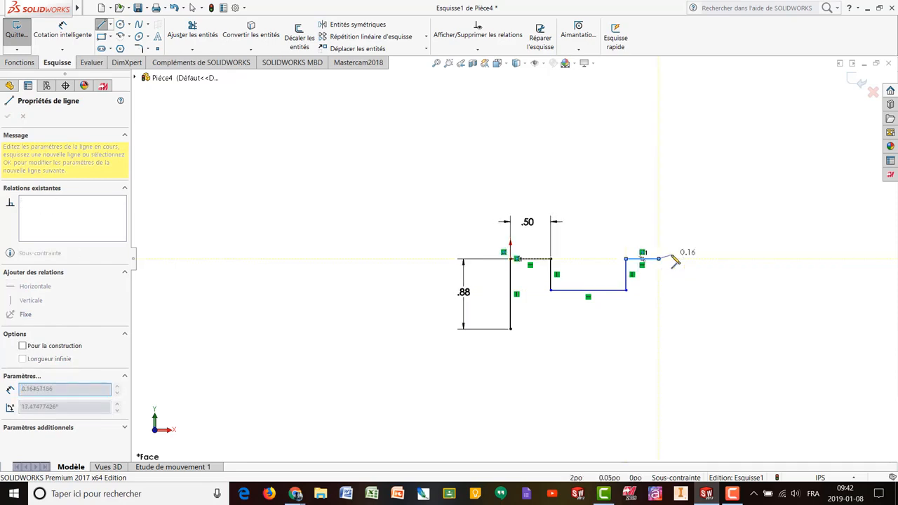
key(Escape)
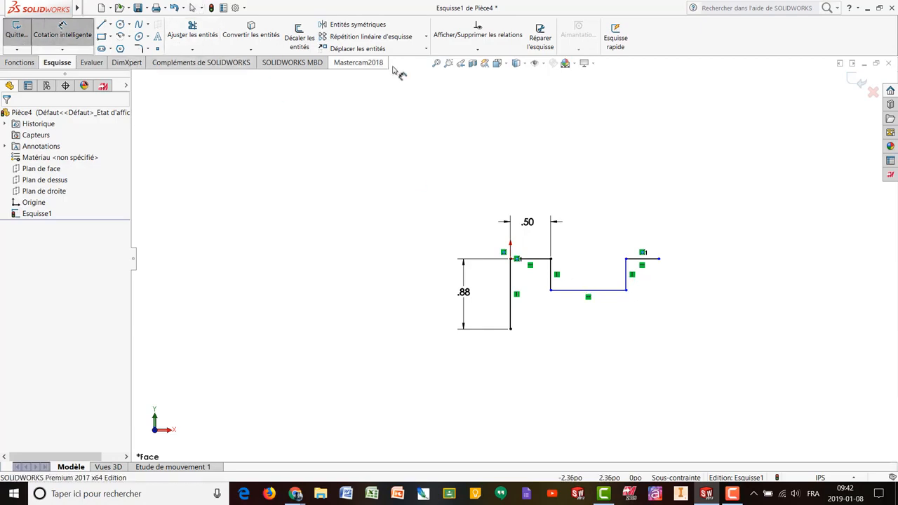
Step: Dimension the distance between the slot's two vertical walls and set it to 1.25 in
click(595, 291)
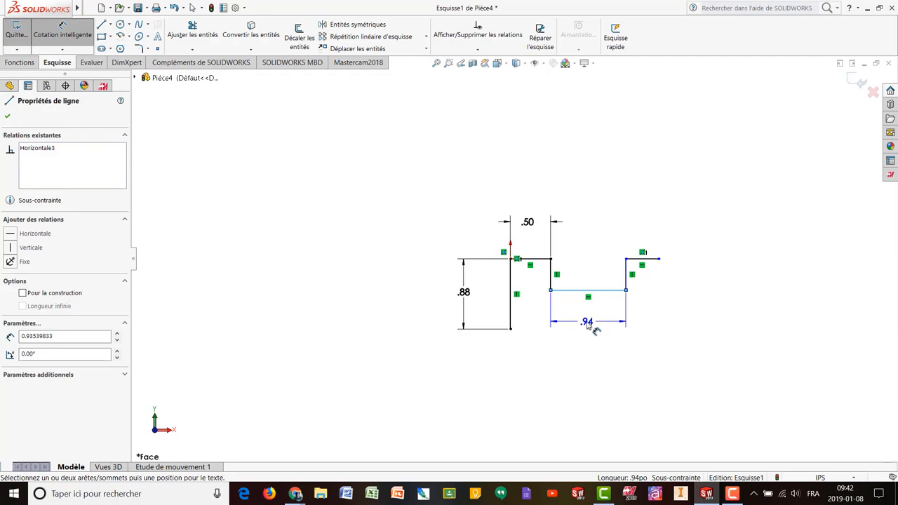
key(Escape)
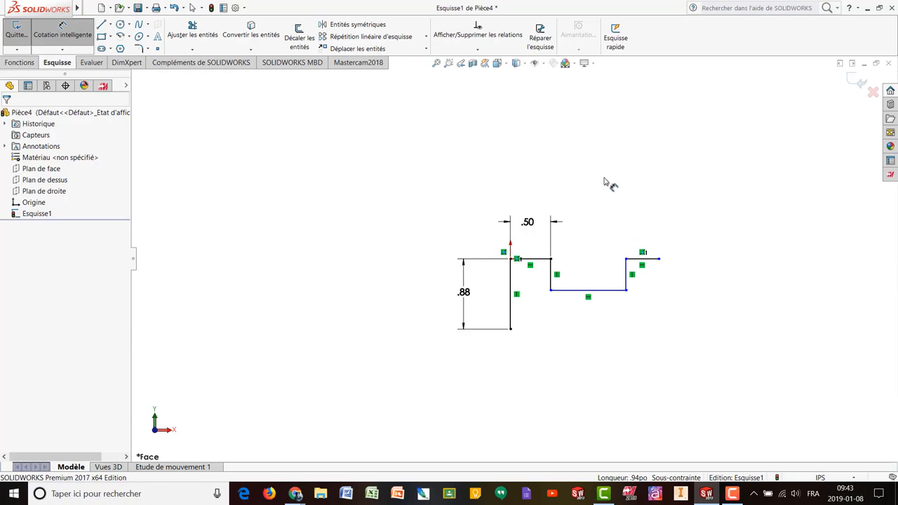
click(553, 278)
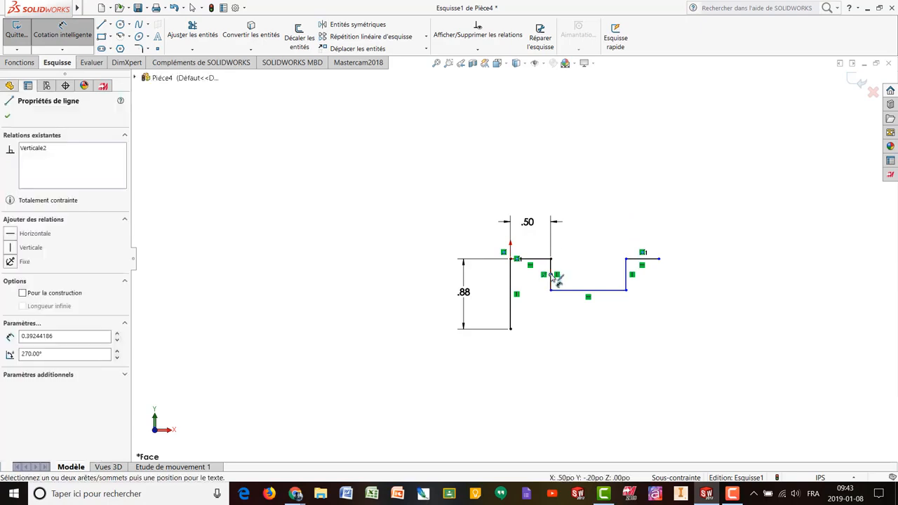
click(630, 275)
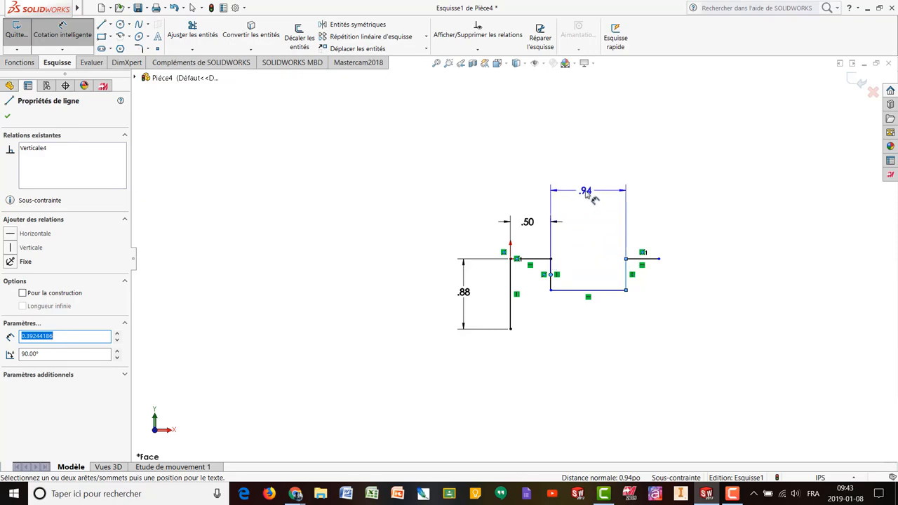
click(587, 194)
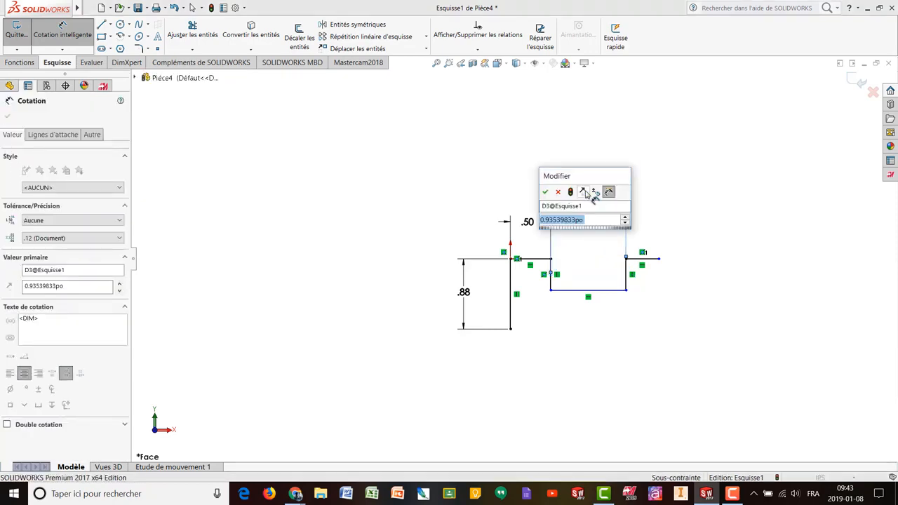
text(1)
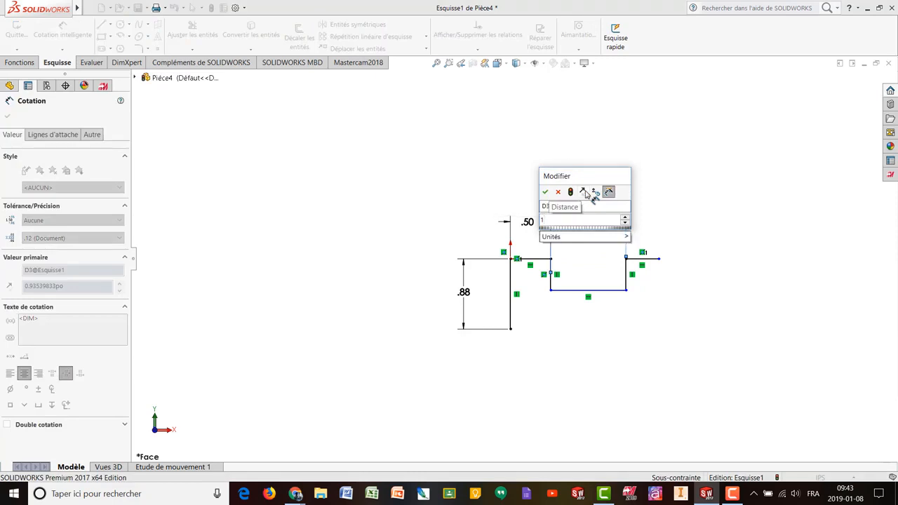
text(.25)
key(Return)
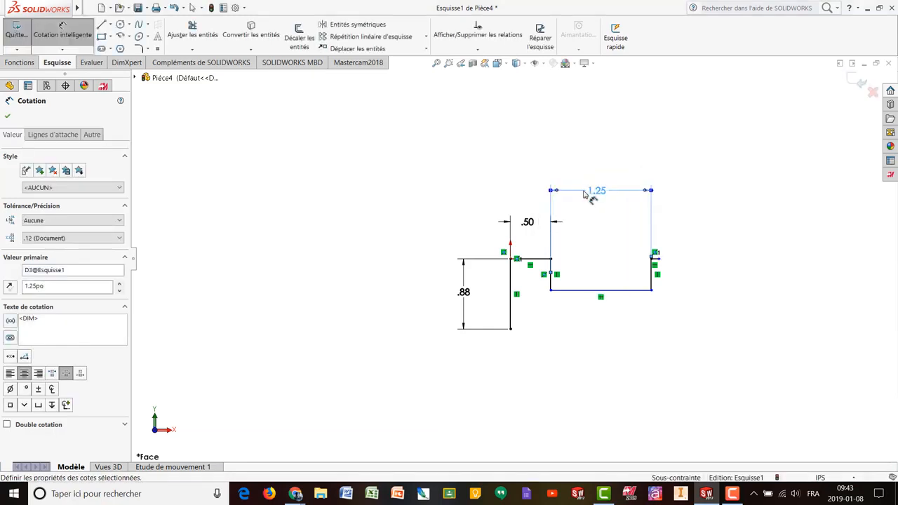
Step: Dimension the depth of the slot from its vertical wall and set it to 1/2 in
click(554, 275)
click(584, 240)
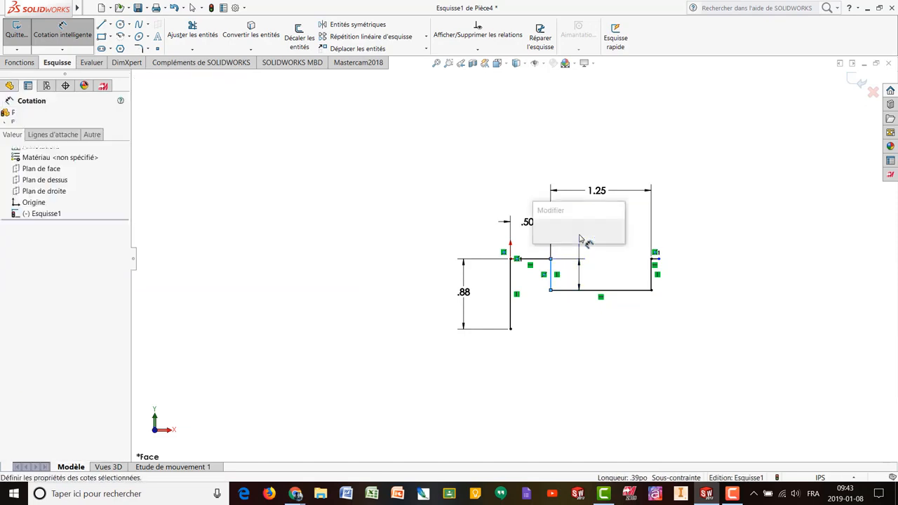
text(1/2)
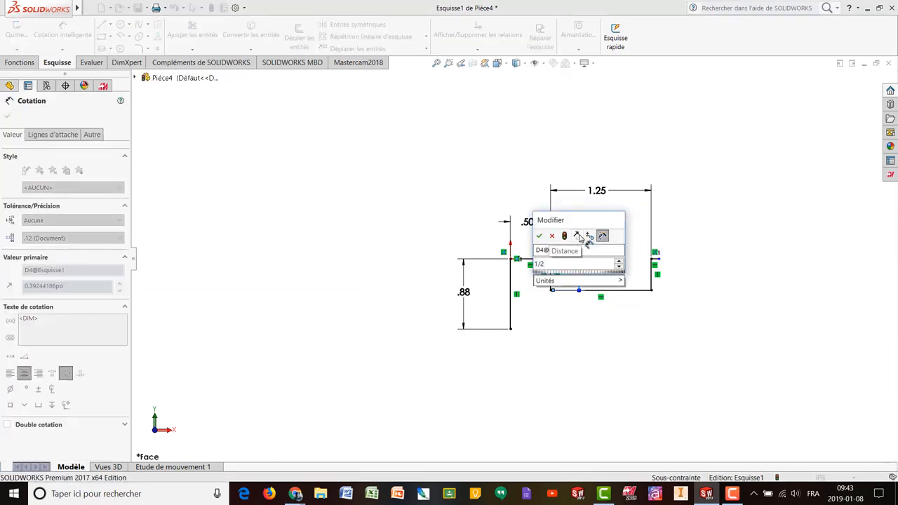
key(Return)
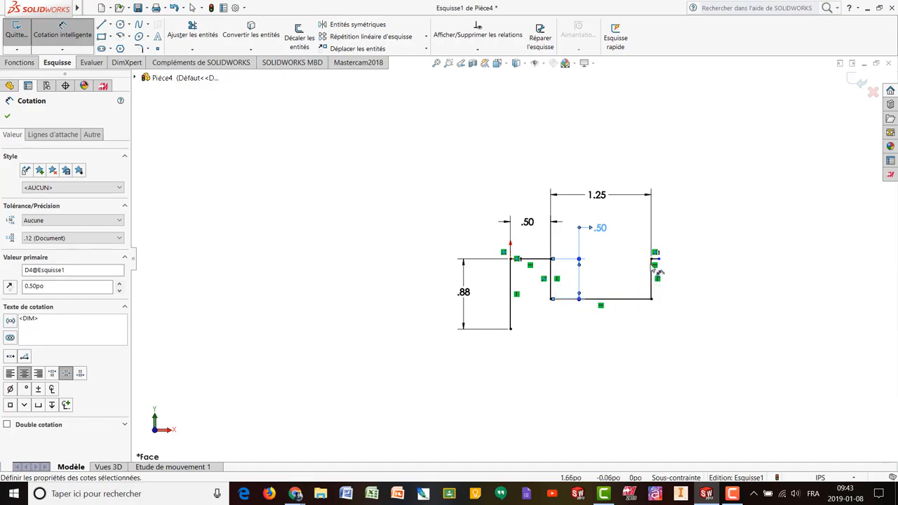
Step: Dimension the short horizontal top line beyond the slot and set its length to 1/2 in
scroll(675, 267, down, 3)
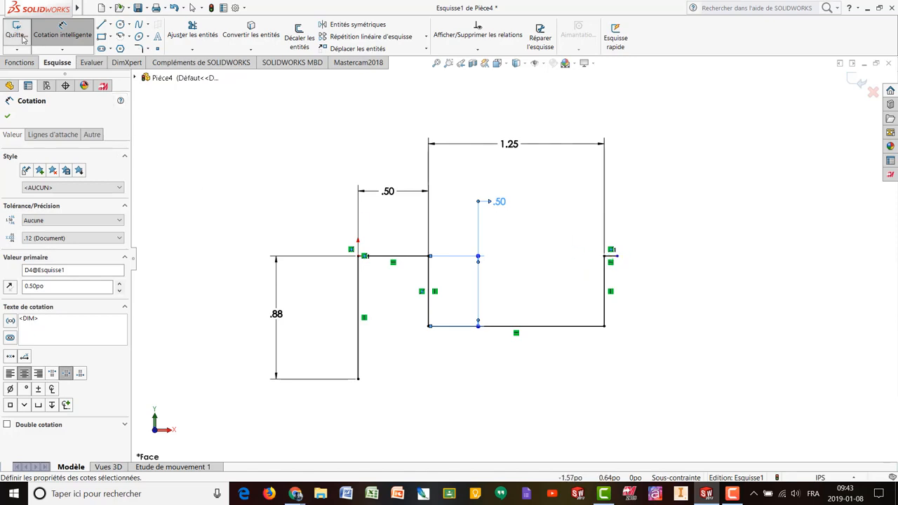
click(616, 257)
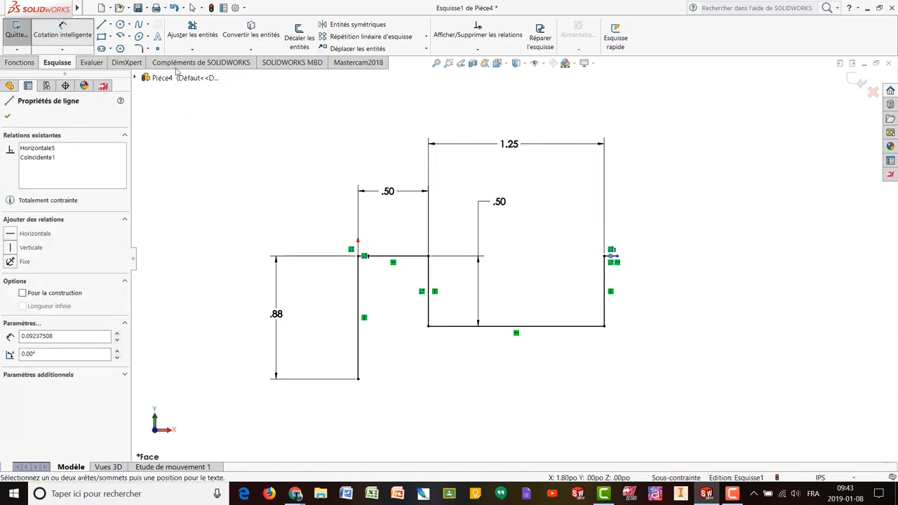
click(510, 180)
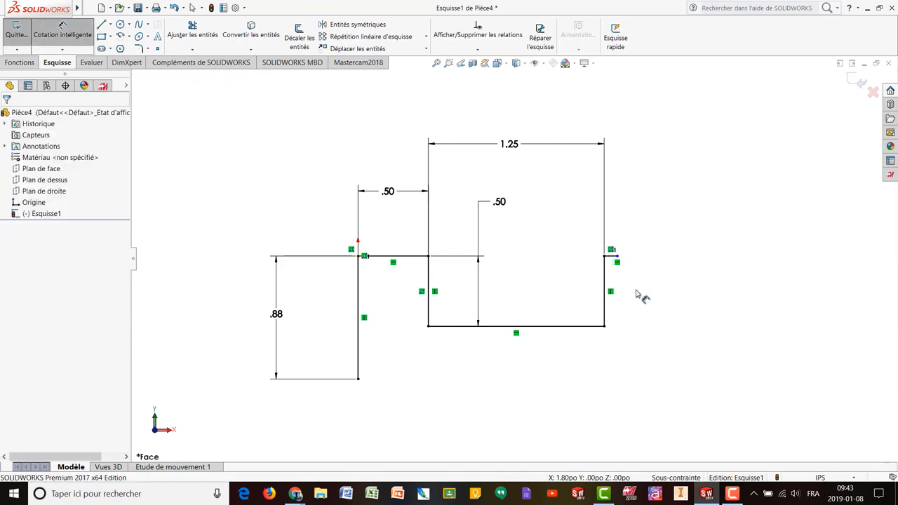
click(611, 258)
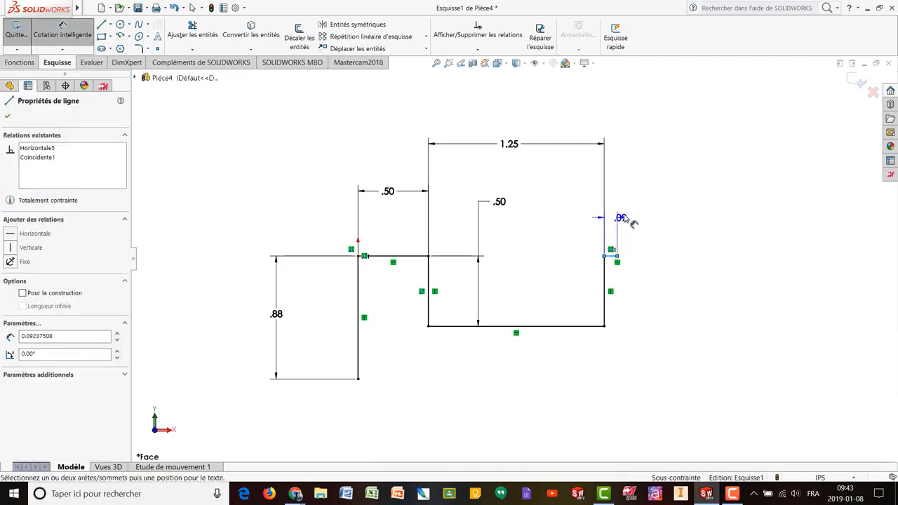
click(650, 188)
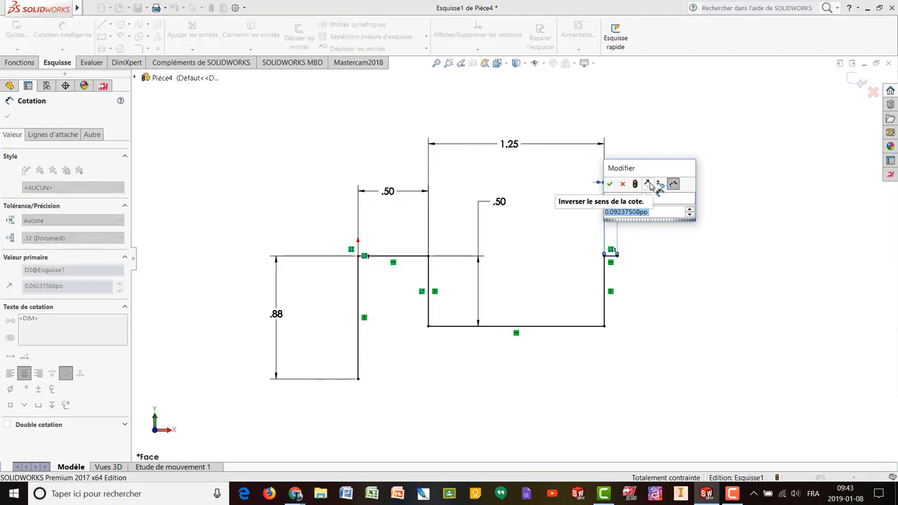
text(1/2)
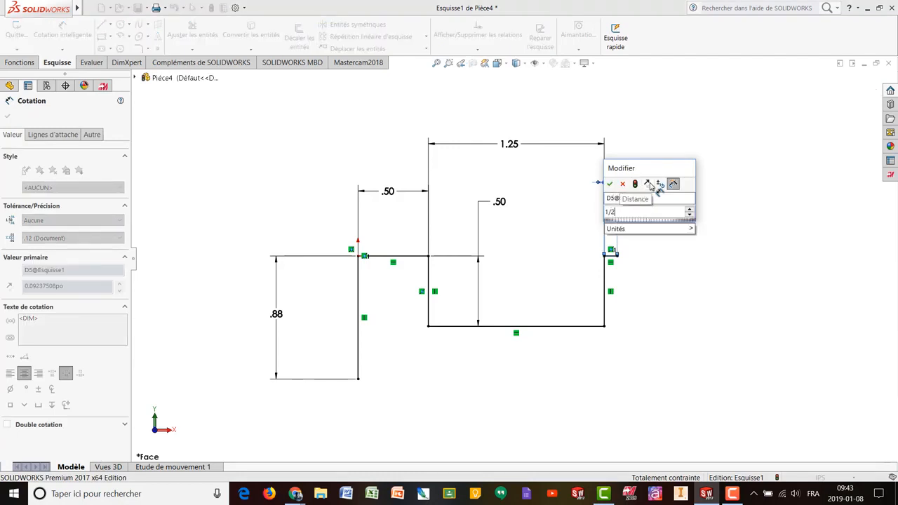
key(Return)
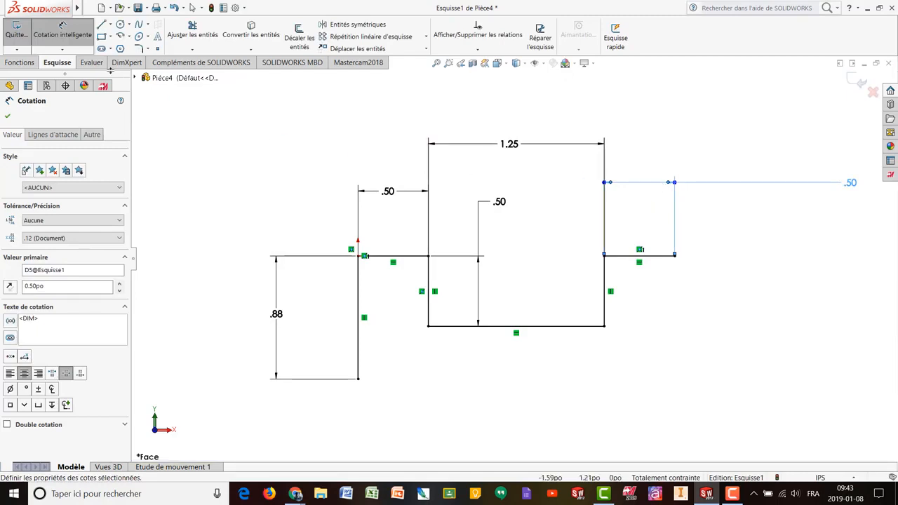
Step: From the far end of the second top edge, sketch a 0.875 in vertical line downward and a horizontal line about 0.36 in long back inward
click(101, 24)
click(675, 257)
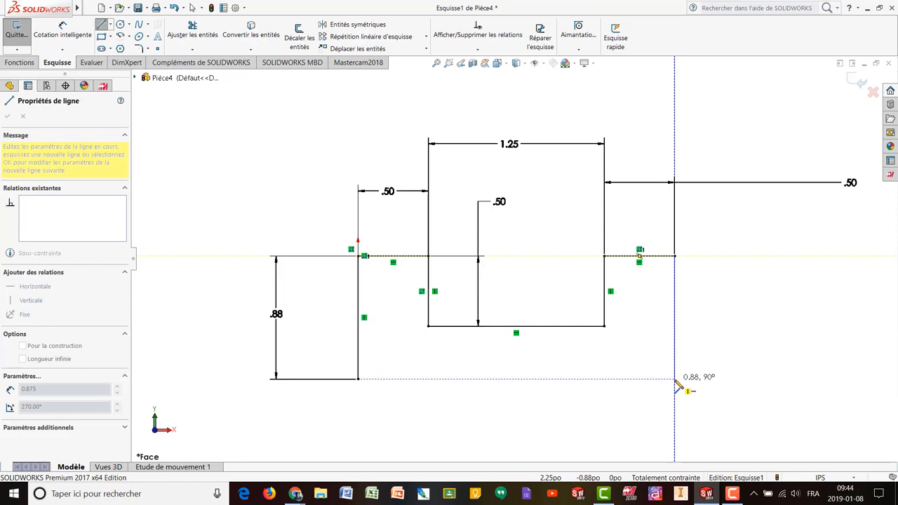
click(675, 379)
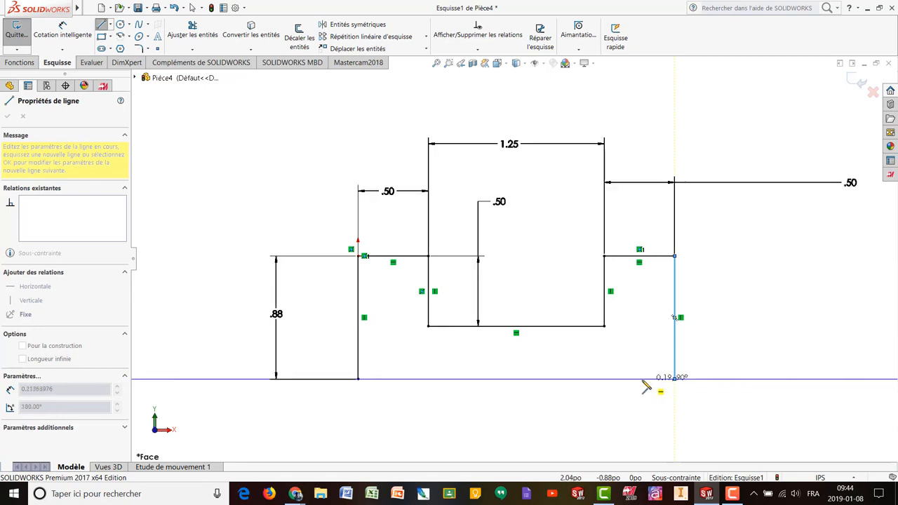
click(625, 379)
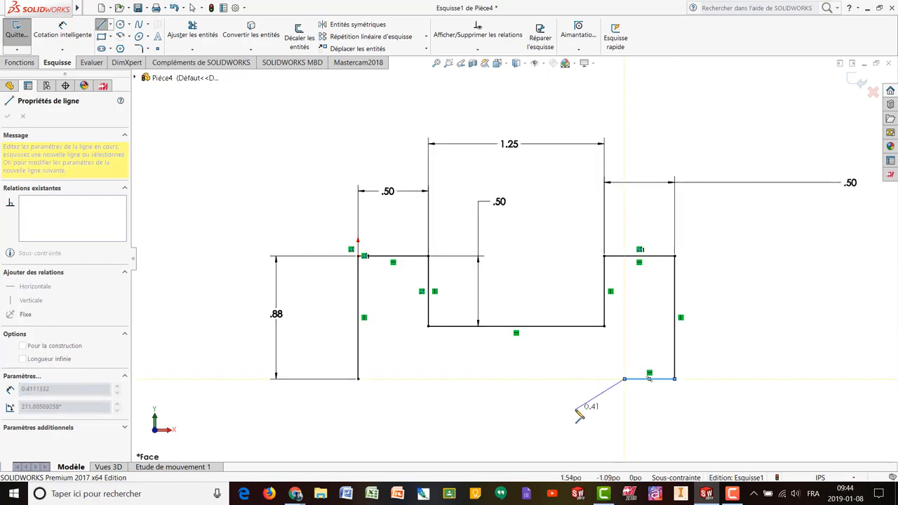
key(Escape)
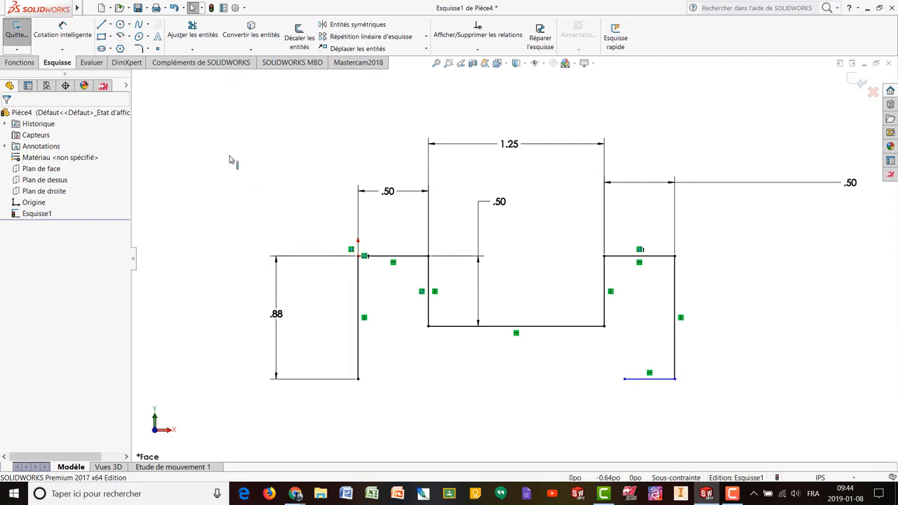
Step: Sketch a horizontal line about 0.35 in long towards positive X from the lower end of the vertical line below the origin
click(102, 25)
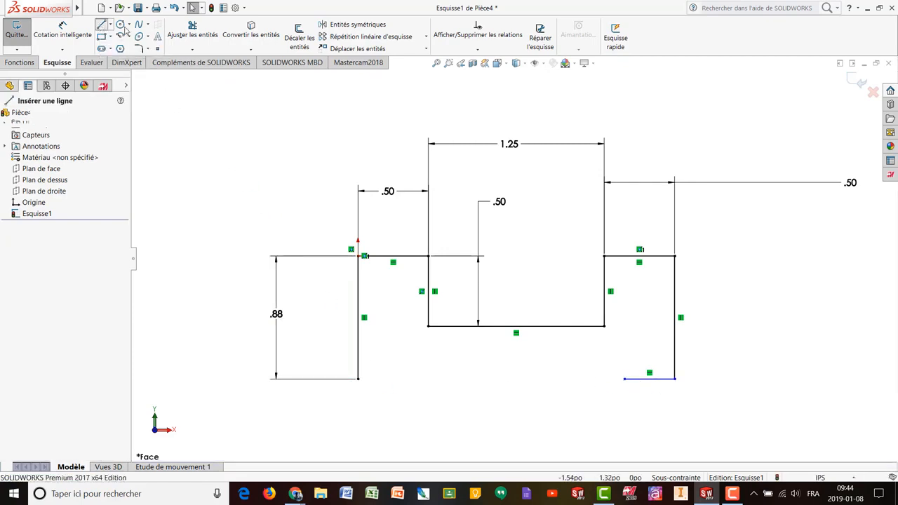
click(359, 379)
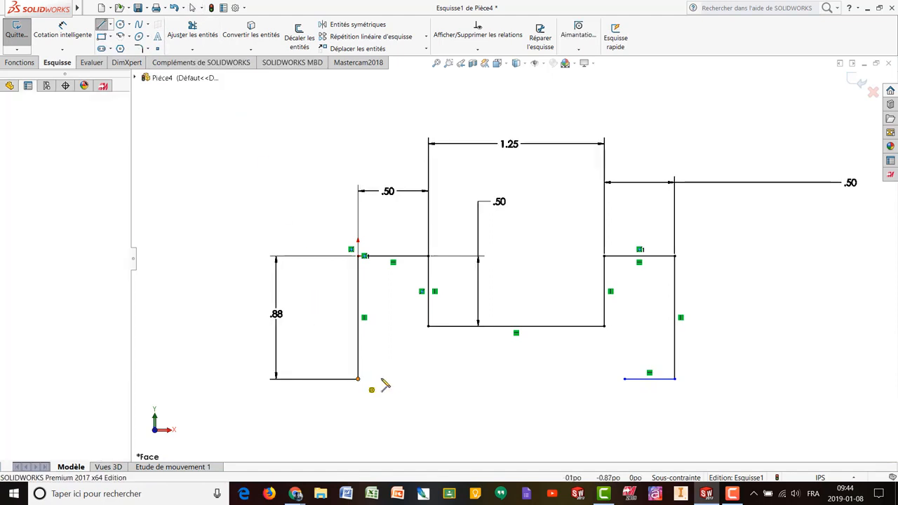
click(409, 381)
key(Escape)
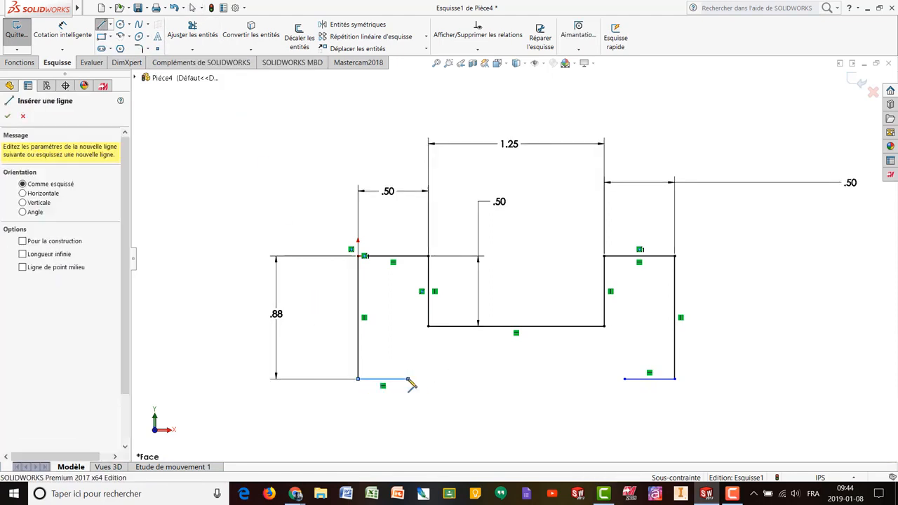
key(Escape)
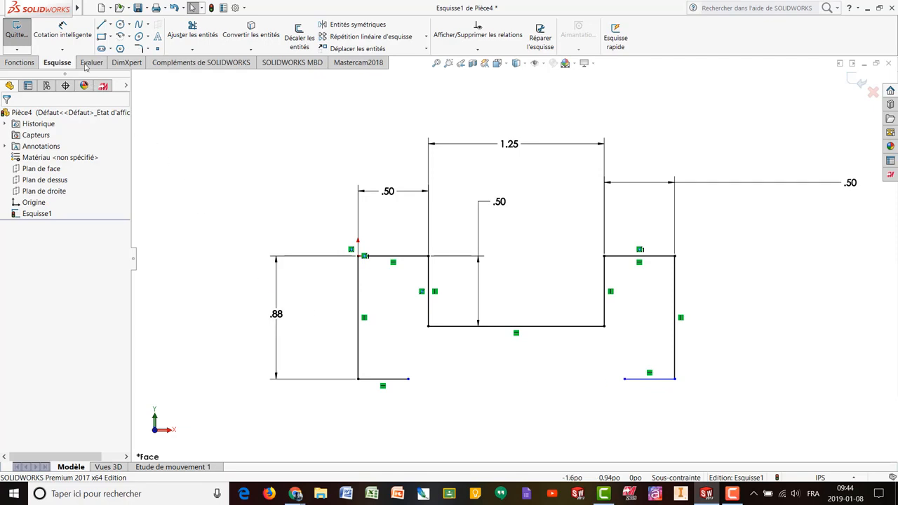
Step: Dimension the gap between the inner endpoints of the two bottom horizontal lines and set it to 1.5 in
click(63, 29)
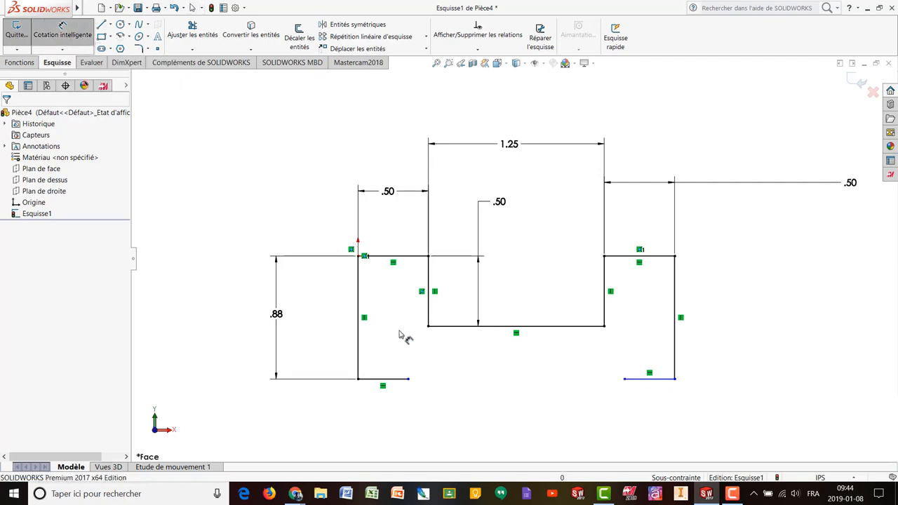
click(409, 379)
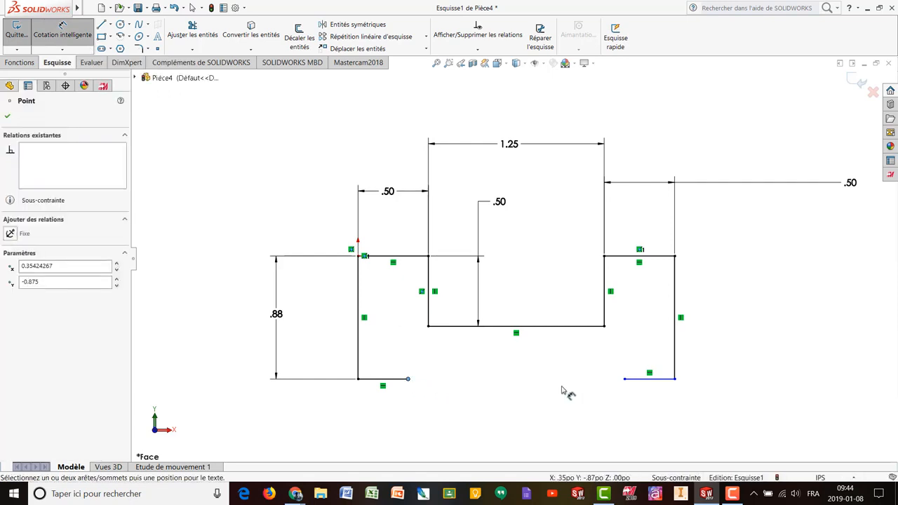
click(625, 379)
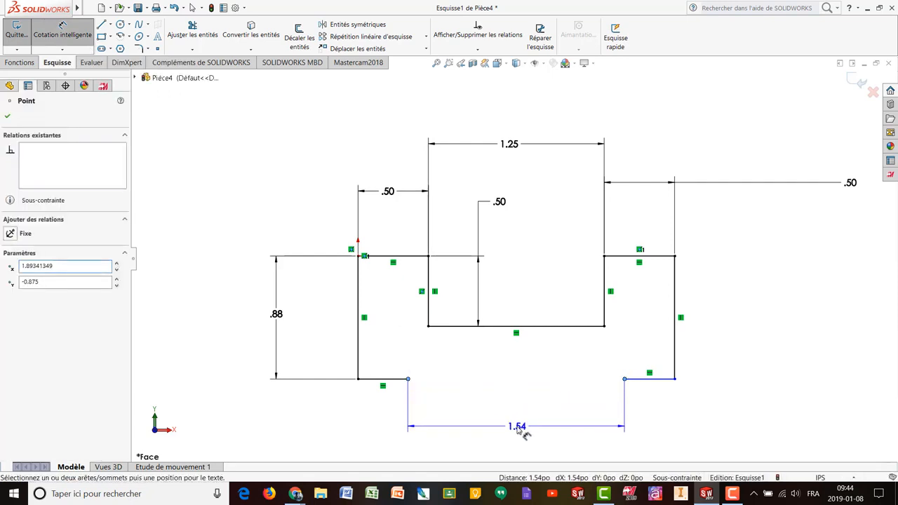
click(517, 426)
text(1.5)
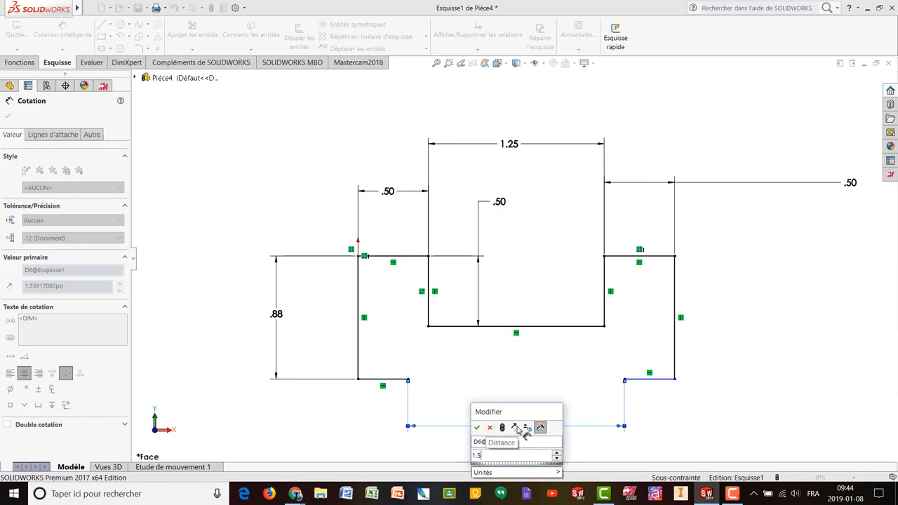
key(Return)
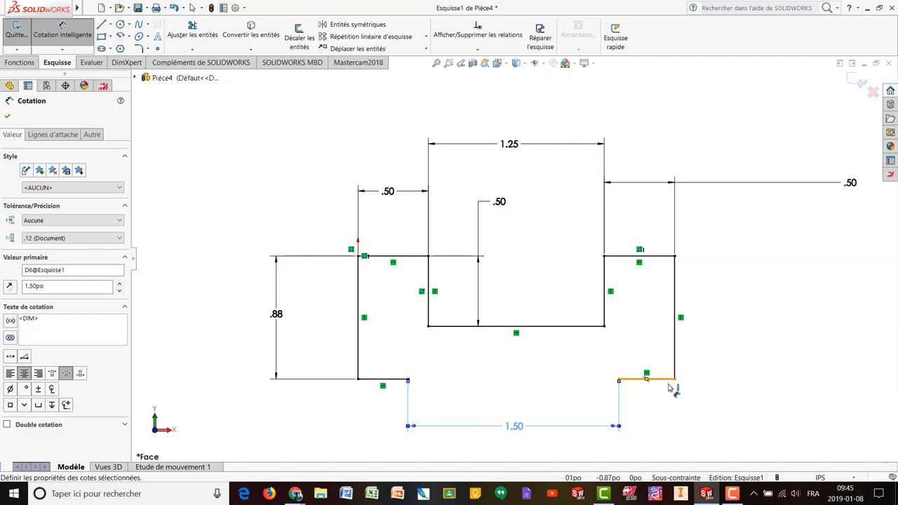
Step: Dimension the bottom horizontal line on the origin side and set its length with the formula (2.25-1.5)/2
scroll(675, 426, up, 1)
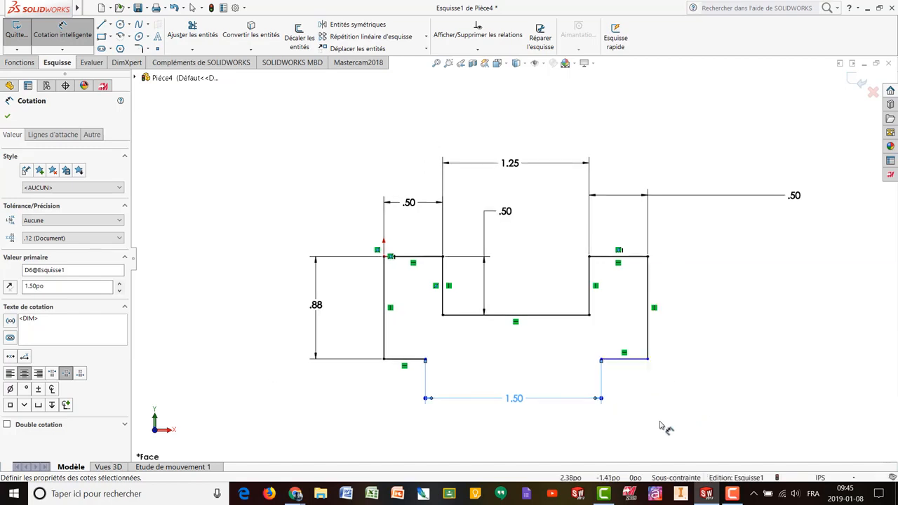
scroll(660, 423, down, 1)
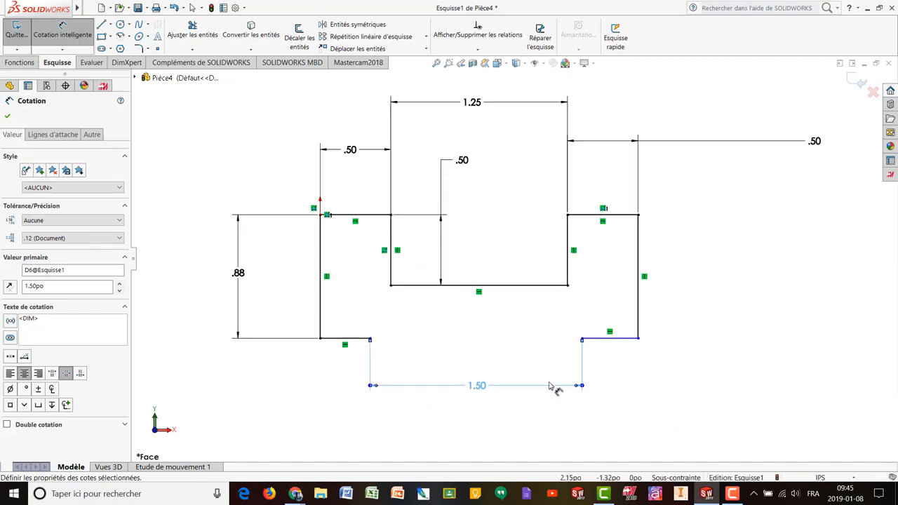
click(336, 339)
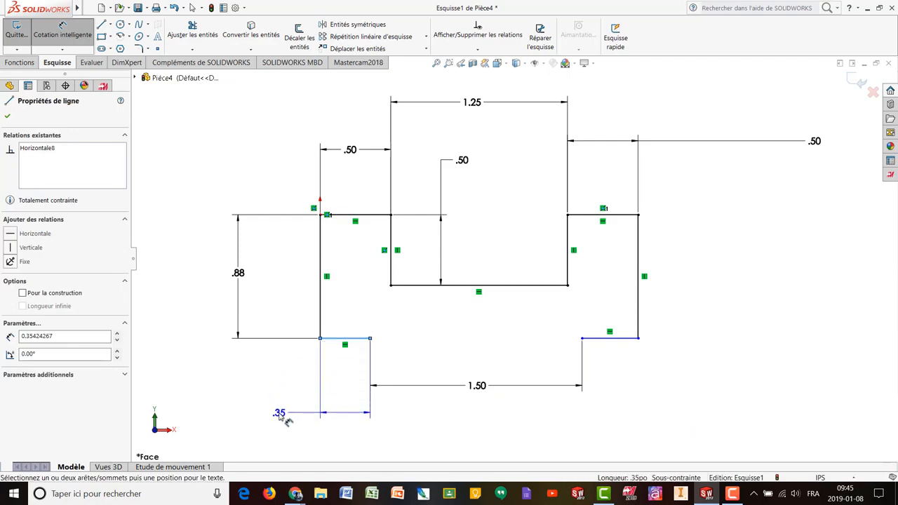
click(281, 414)
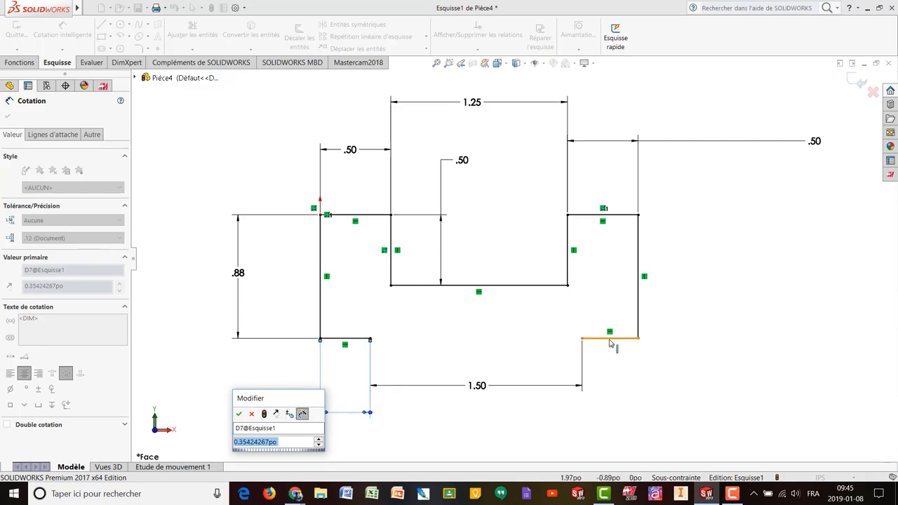
click(602, 339)
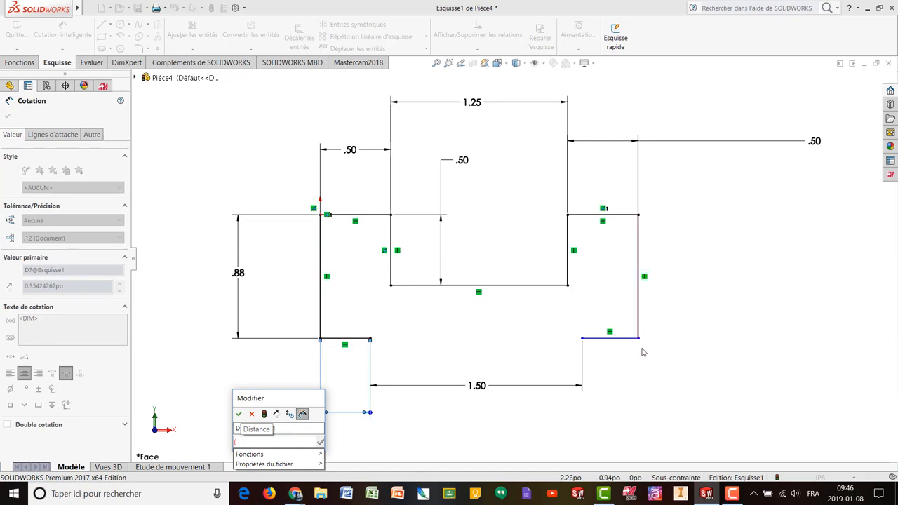
text(2.2)
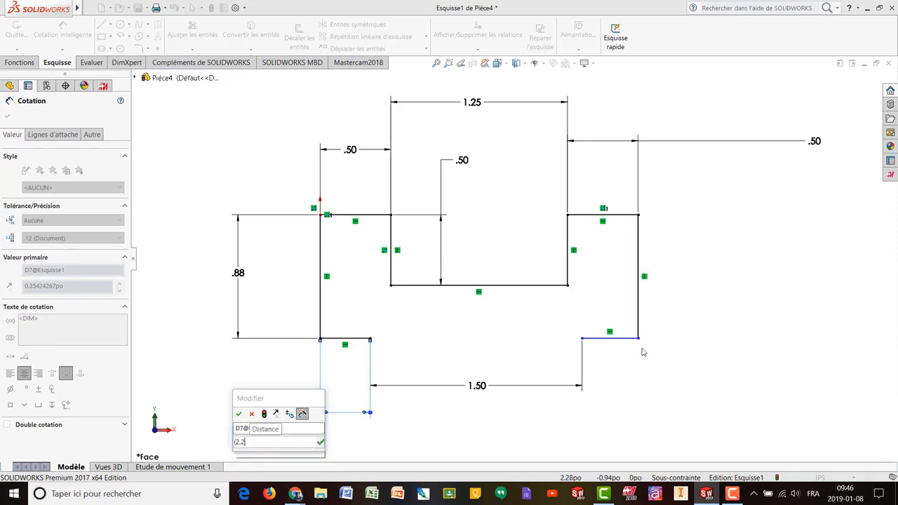
text(5-)
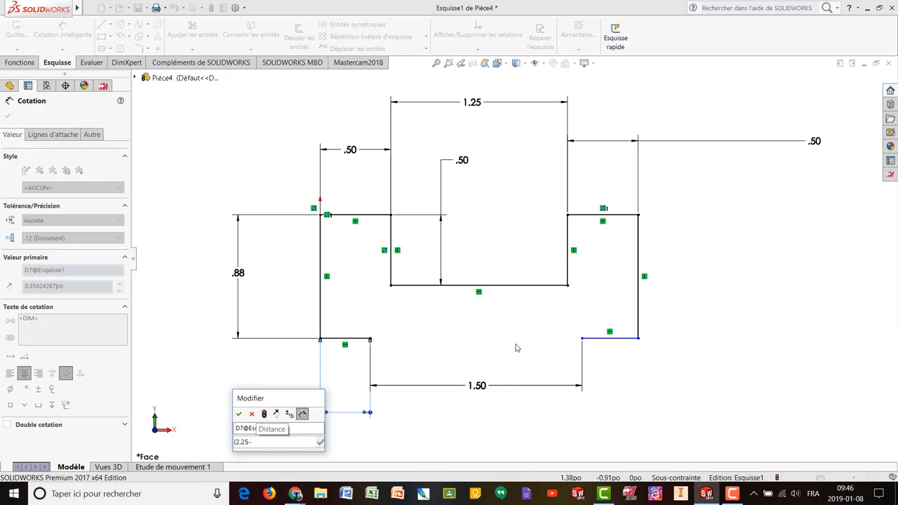
text(1.5)
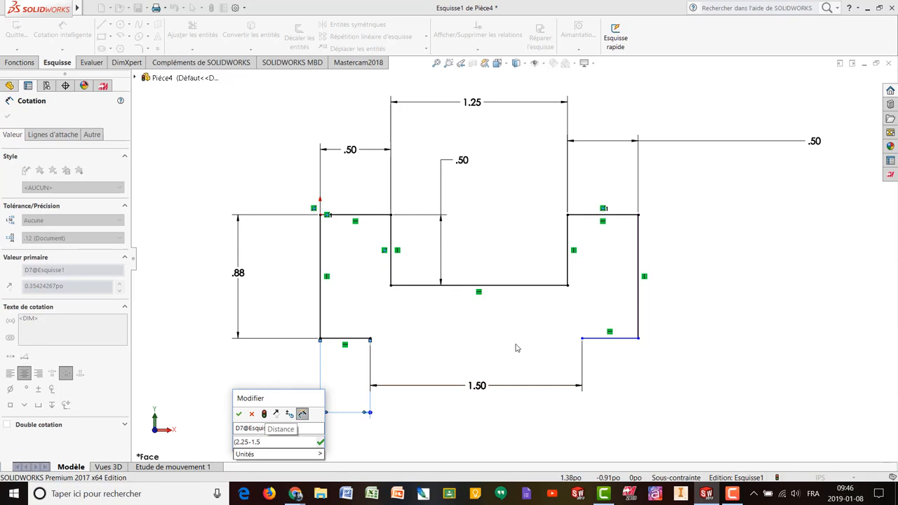
text())
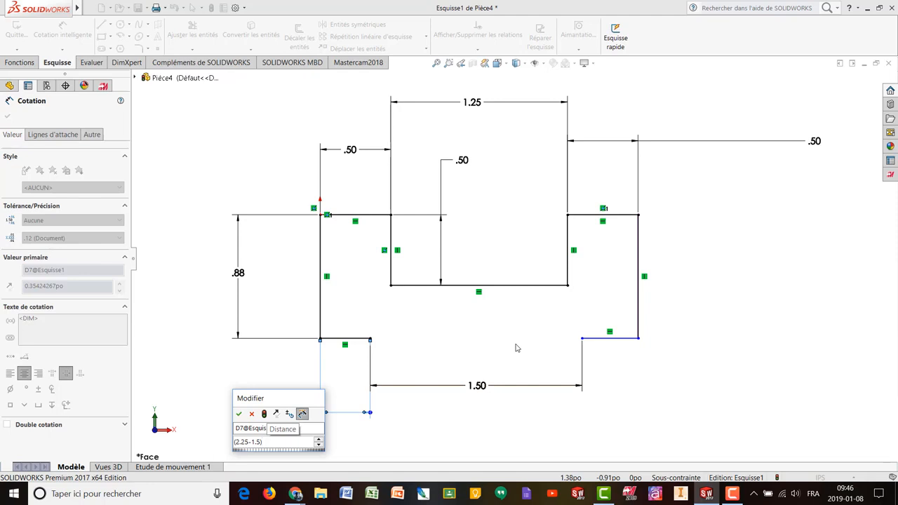
text(/)
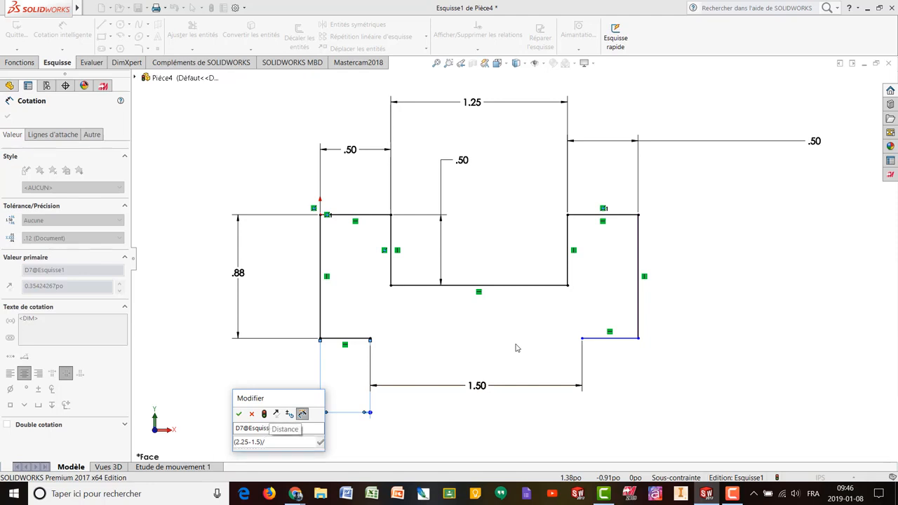
text(2)
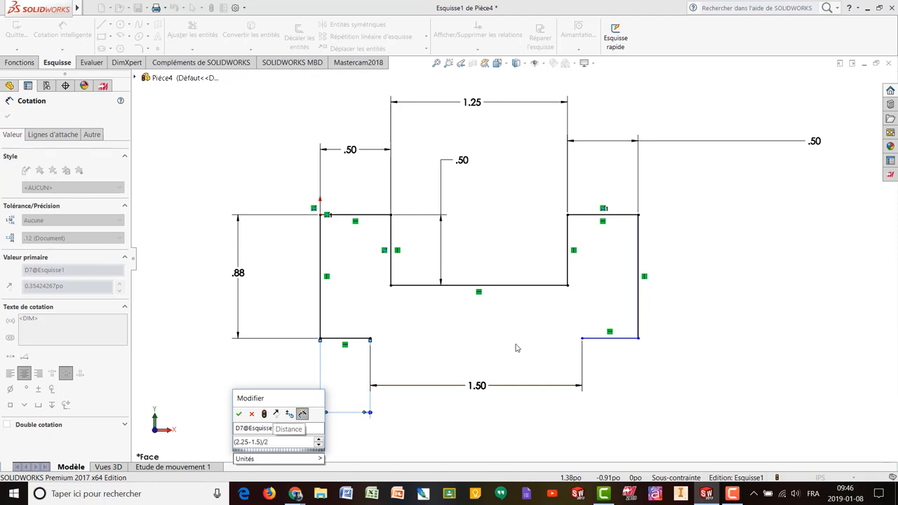
key(Return)
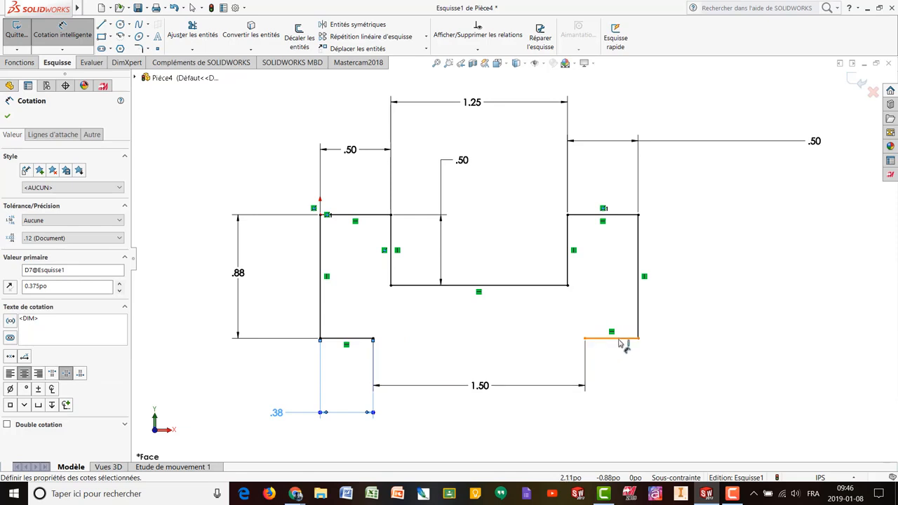
Step: Dimension the length of the bottom horizontal line on the side away from the origin, keeping its current value
click(619, 349)
click(663, 383)
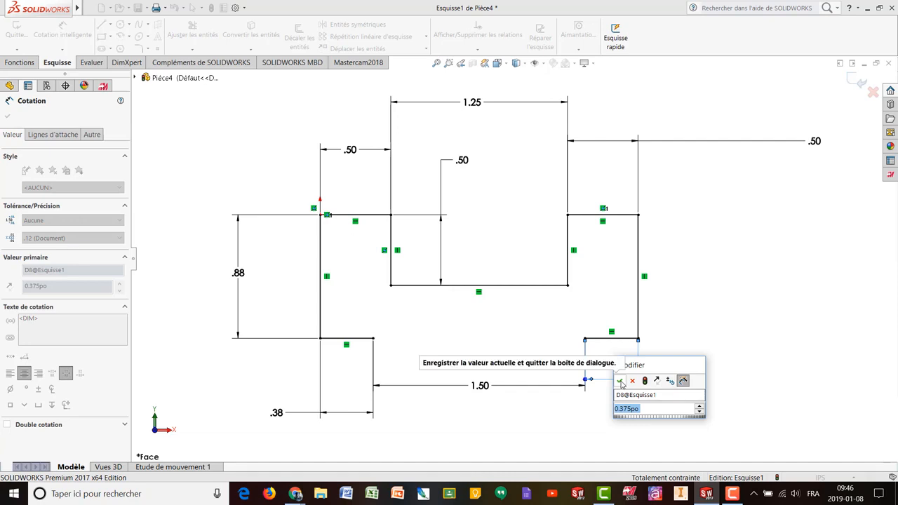
click(621, 383)
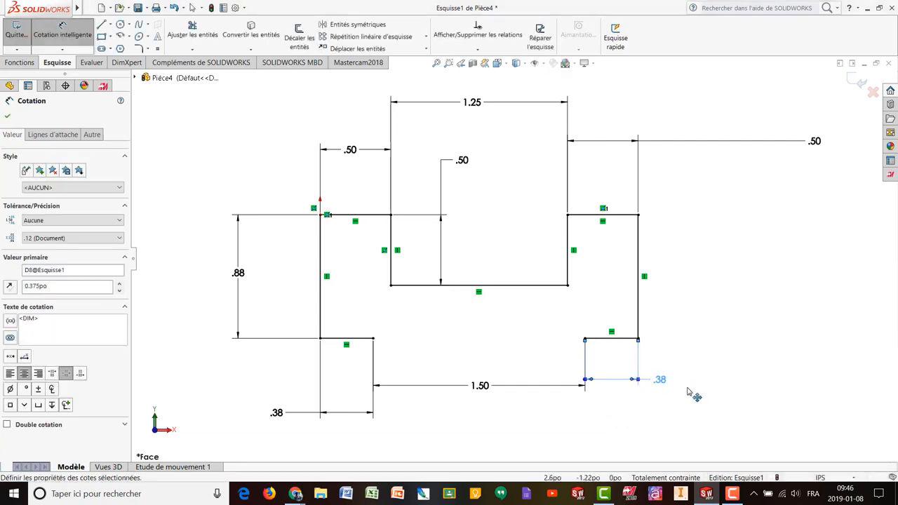
key(Escape)
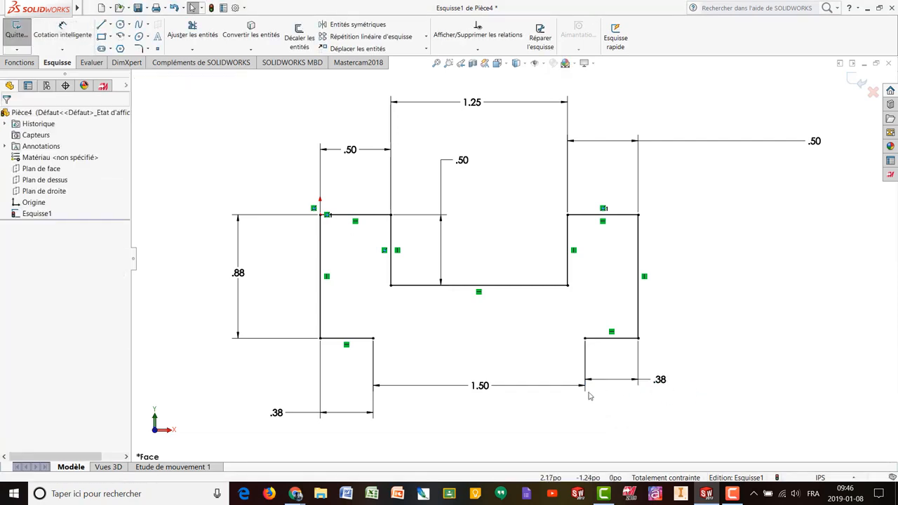
Step: Reposition the 1.50 gap dimension and both .38 bottom-line dimensions above the bottom edges, tidying the space under the profile
drag(483, 388, 484, 314)
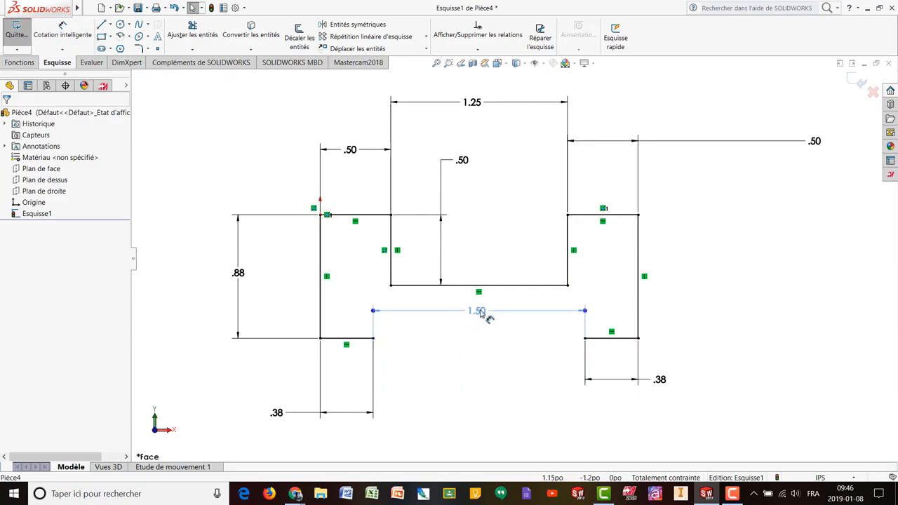
drag(662, 388, 637, 382)
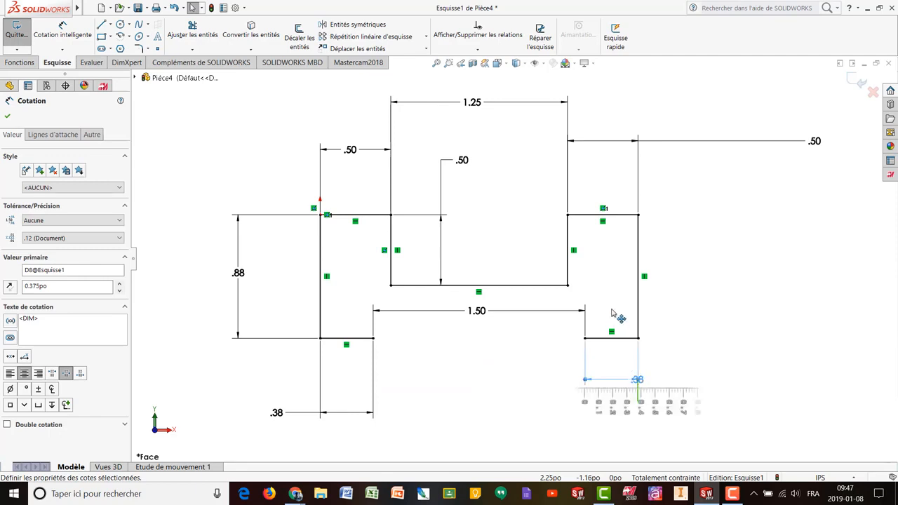
key(Escape)
drag(636, 377, 610, 285)
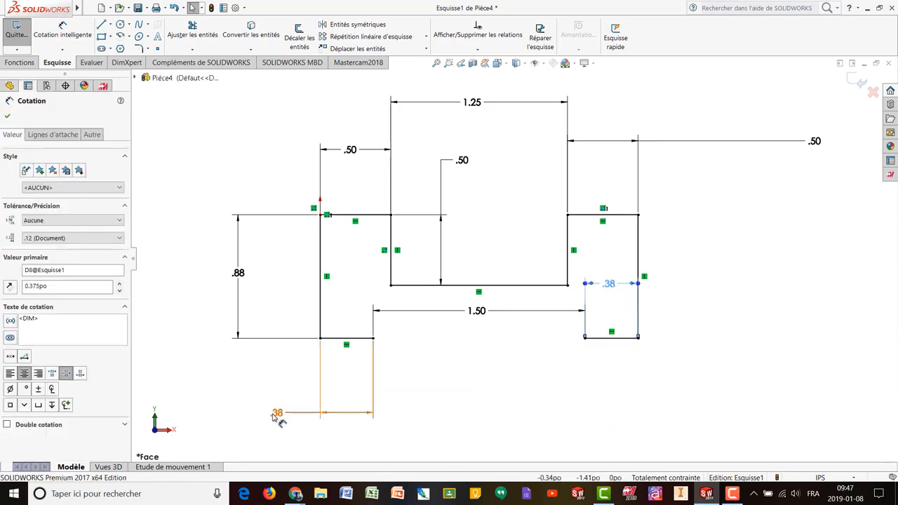
drag(276, 414, 341, 306)
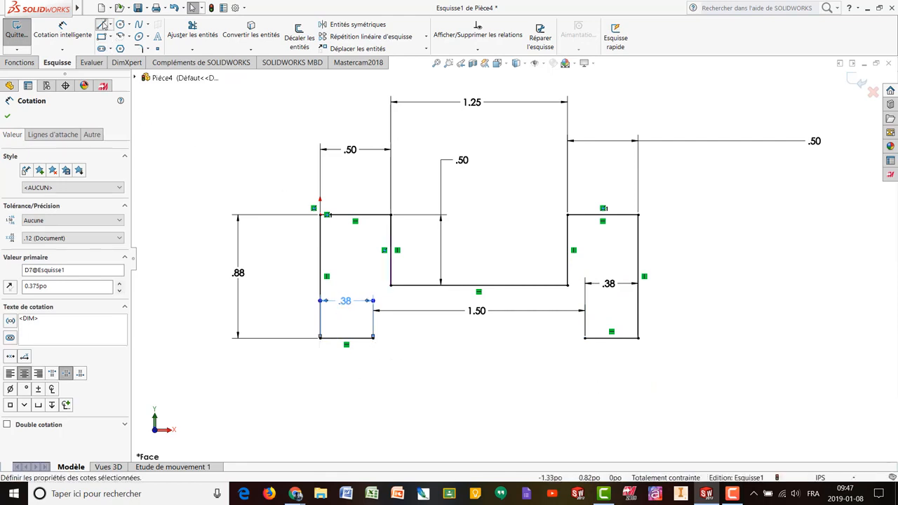
Step: Sketch an oblique line about 0.43 in long from the inner end of the origin-side bottom line, sloping down and outward
click(102, 24)
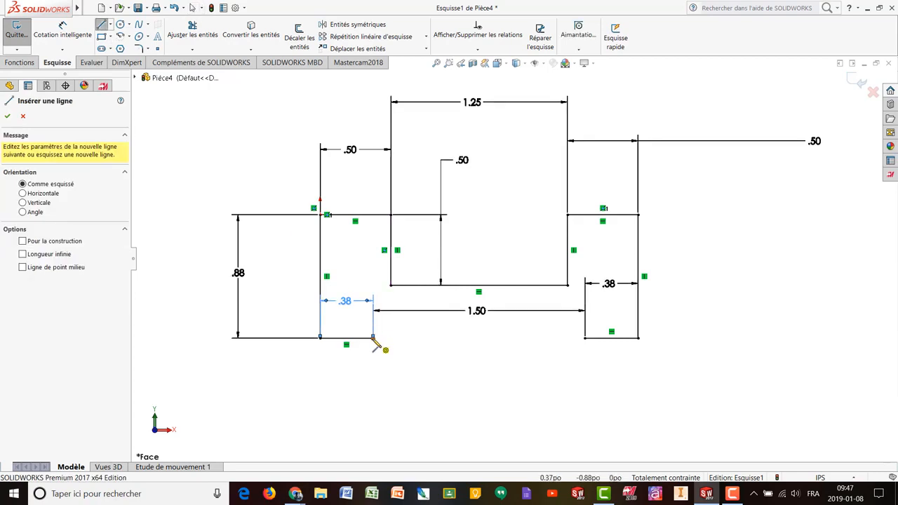
click(373, 338)
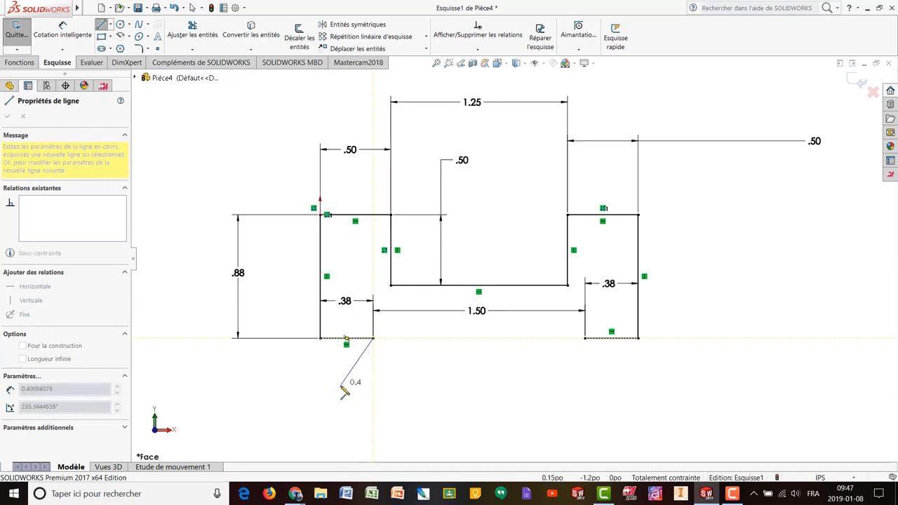
click(337, 386)
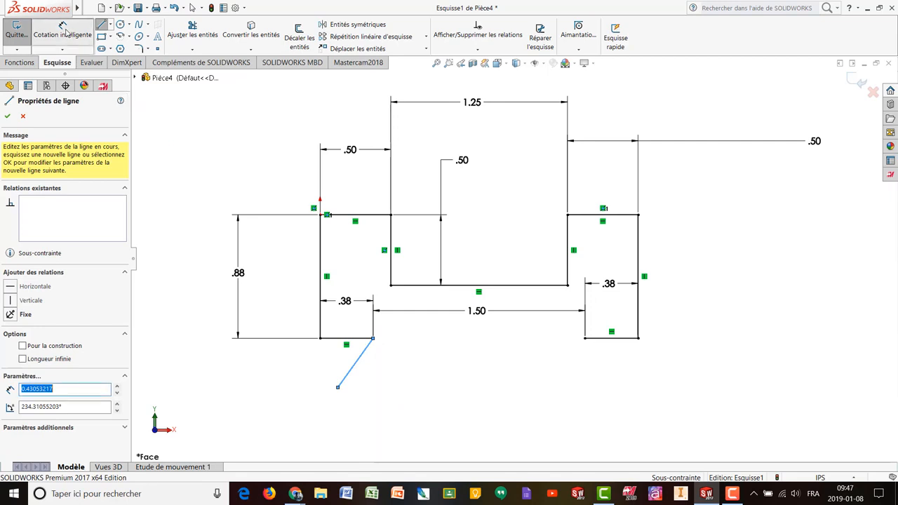
Step: Dimension the angle between the origin-side bottom line and the oblique line and set it to 60°
click(65, 30)
scroll(335, 393, down, 5)
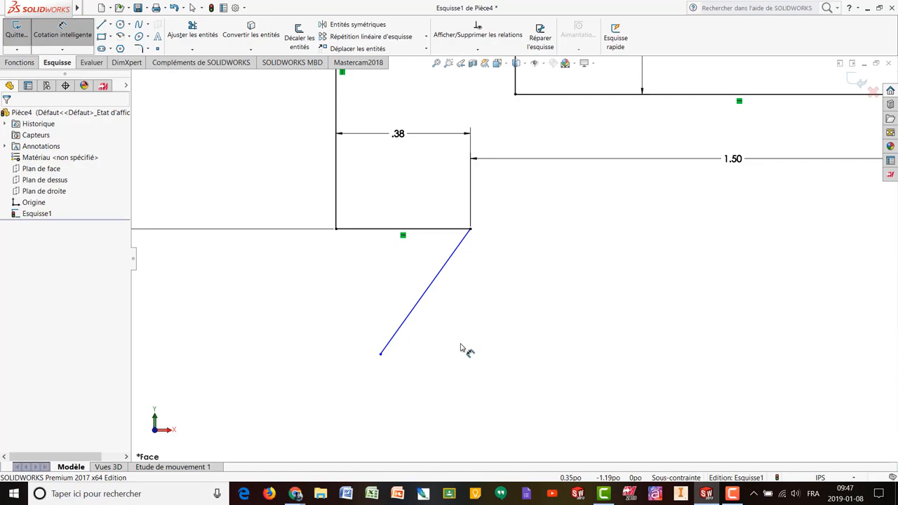
click(419, 229)
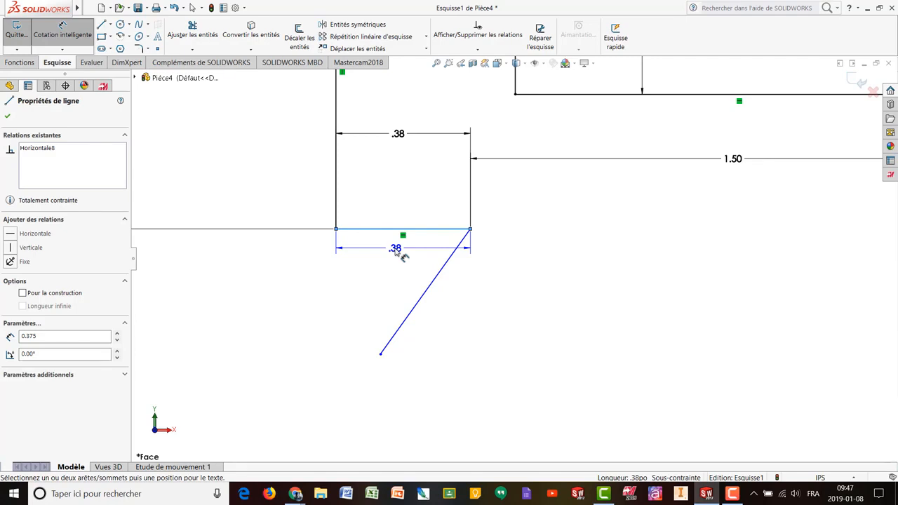
click(432, 286)
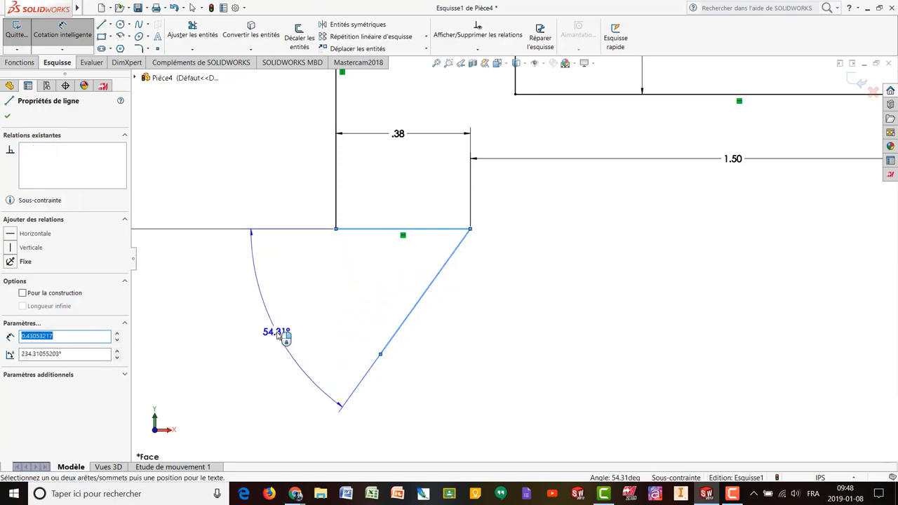
click(280, 336)
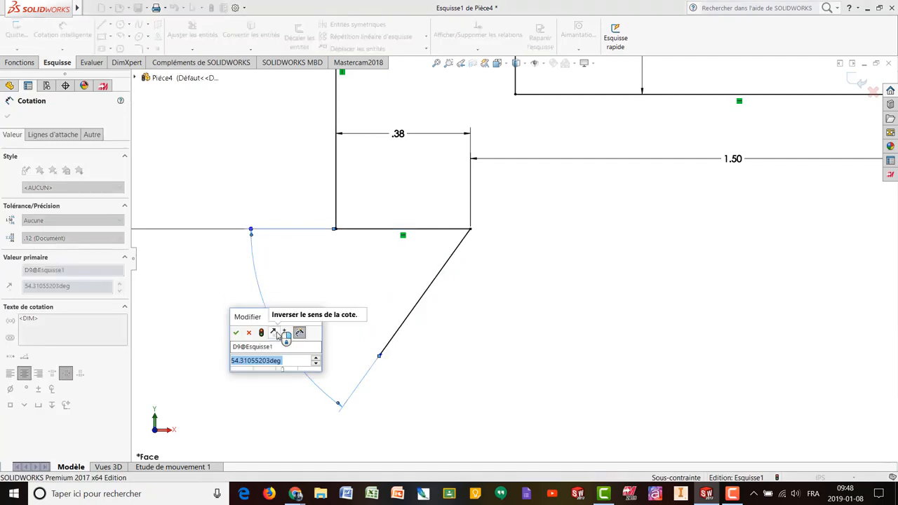
text(6)
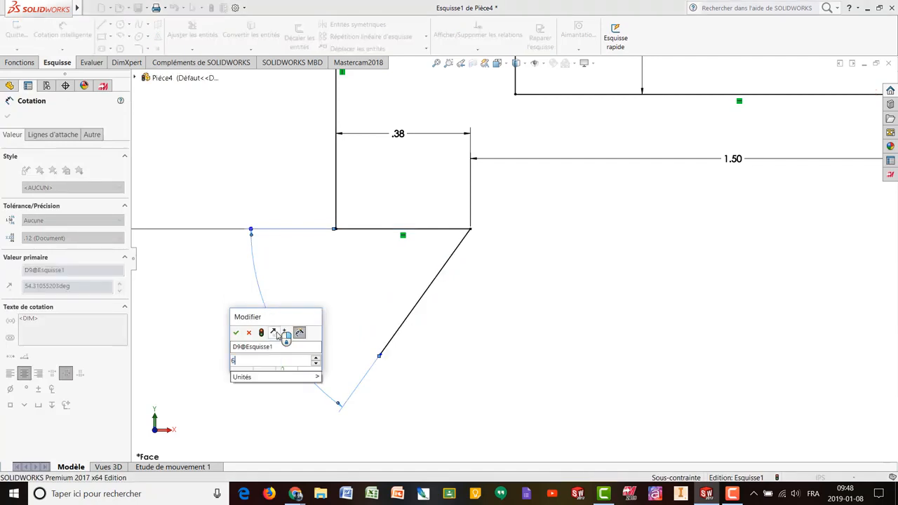
text(0.)
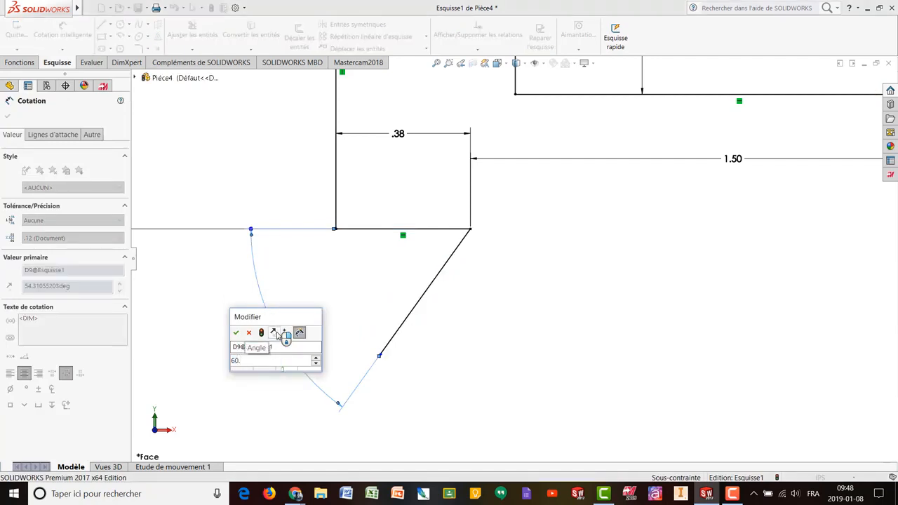
key(Return)
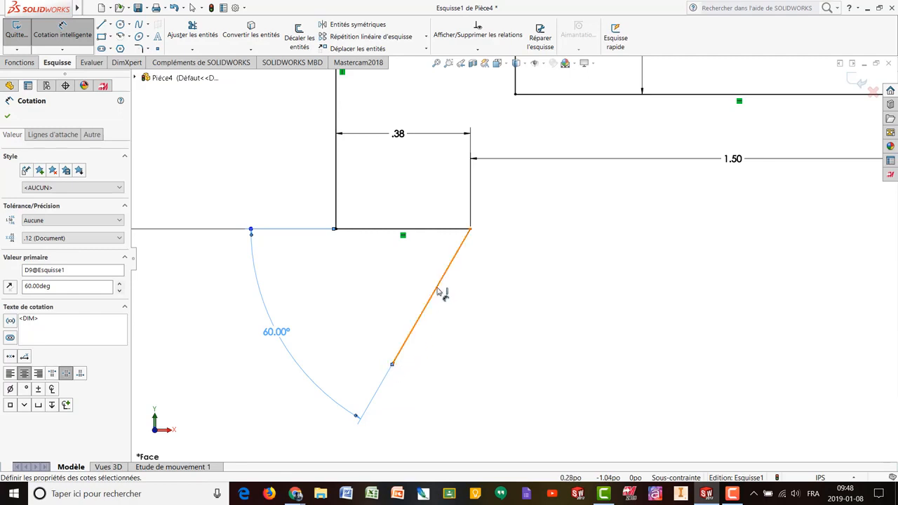
Step: Dimension the vertical distance from the origin-side bottom line to the oblique line's lower endpoint and set it to 0.375 in
click(374, 232)
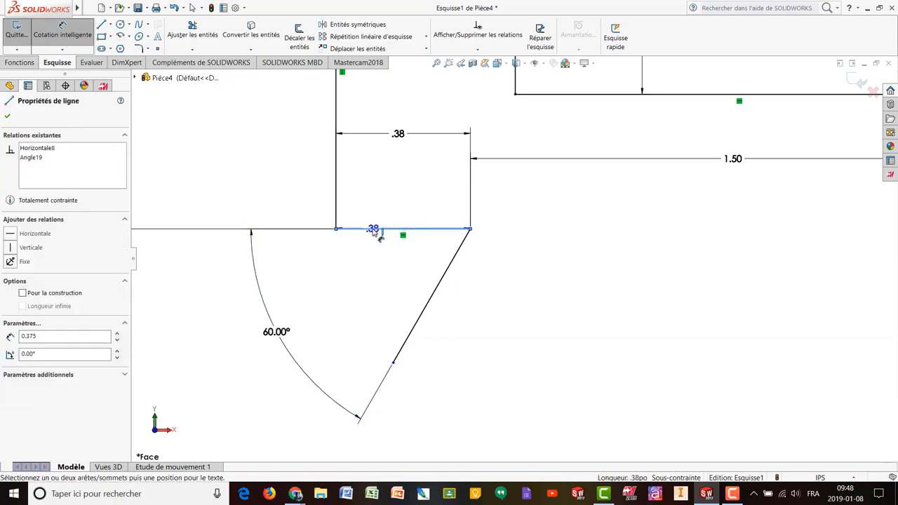
click(393, 362)
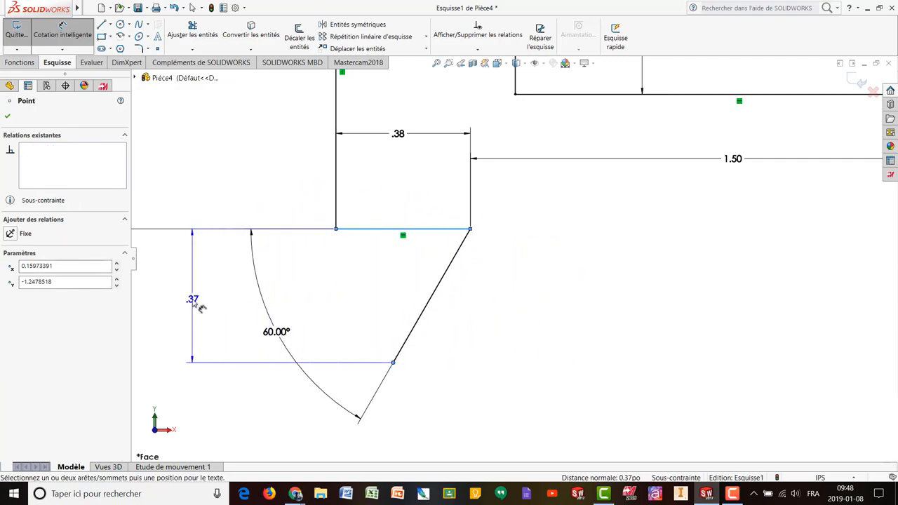
click(202, 330)
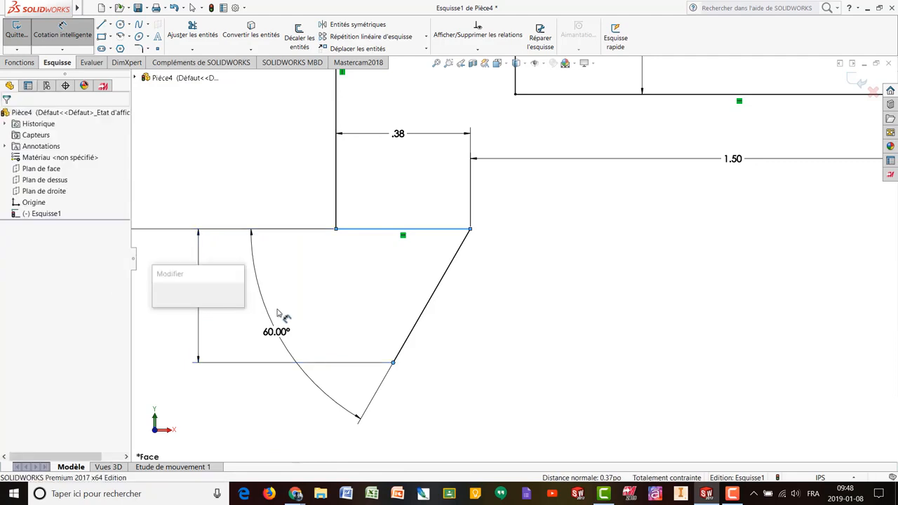
text(.375)
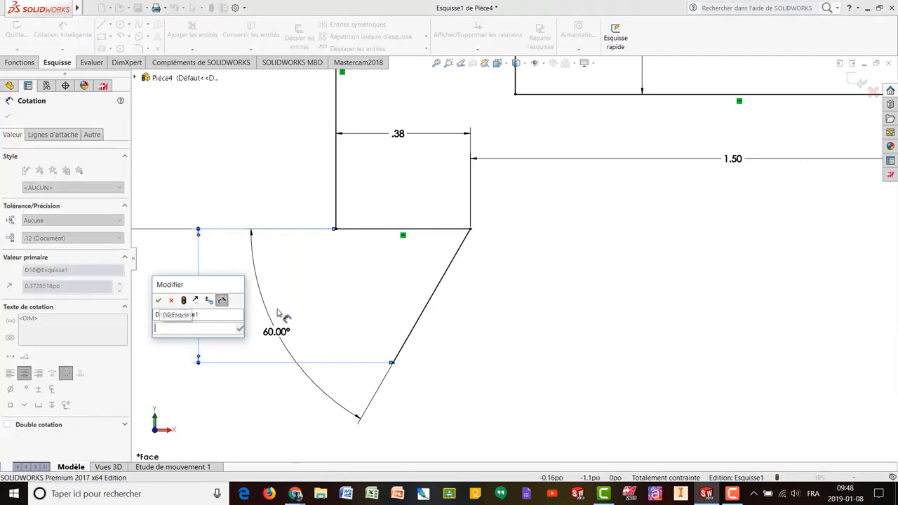
key(Return)
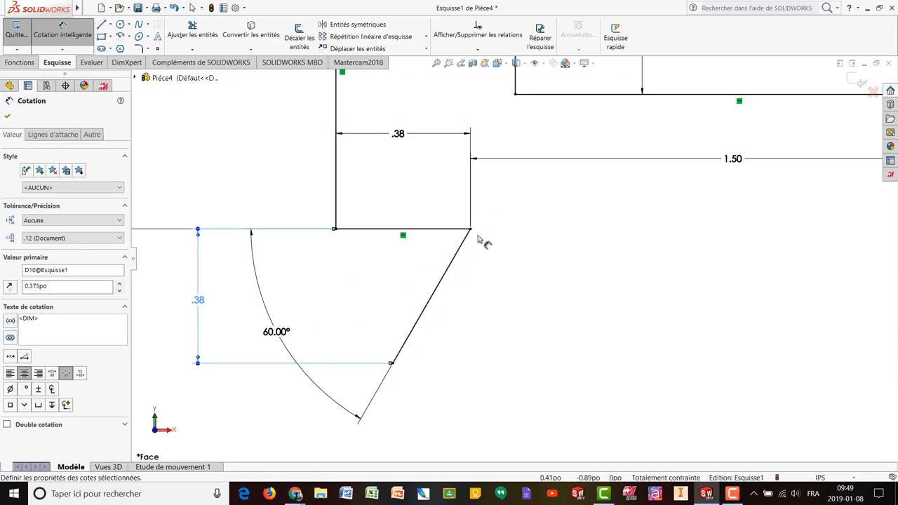
Step: From the inner end of the opposite bottom line, sketch an oblique line about 0.43 in long sloping down and outward
scroll(674, 256, up, 5)
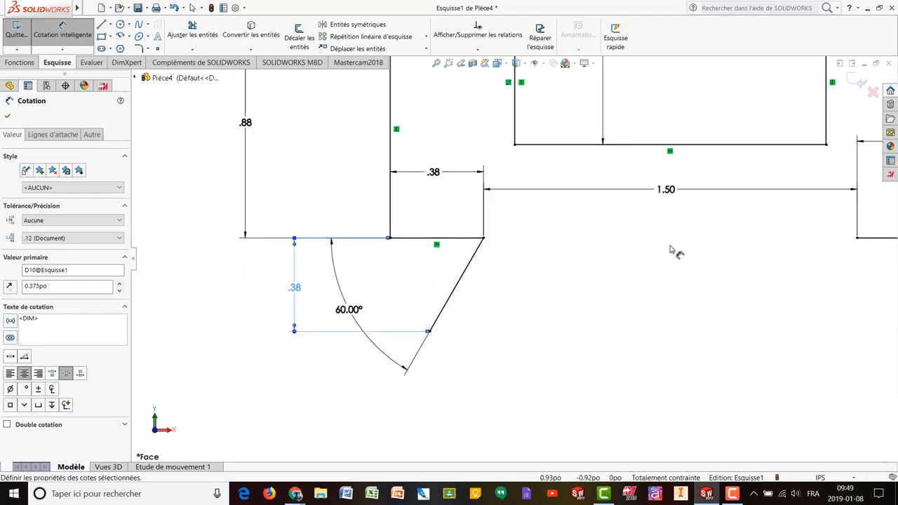
scroll(754, 277, down, 6)
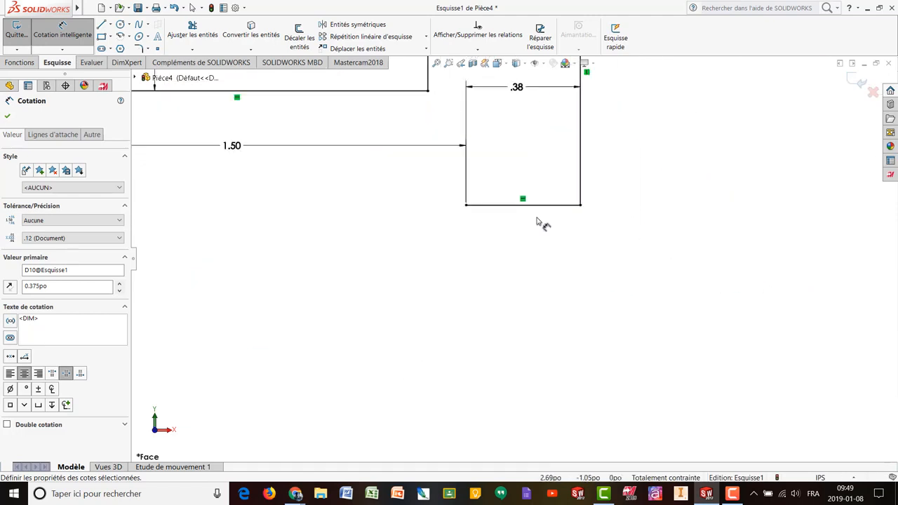
click(102, 26)
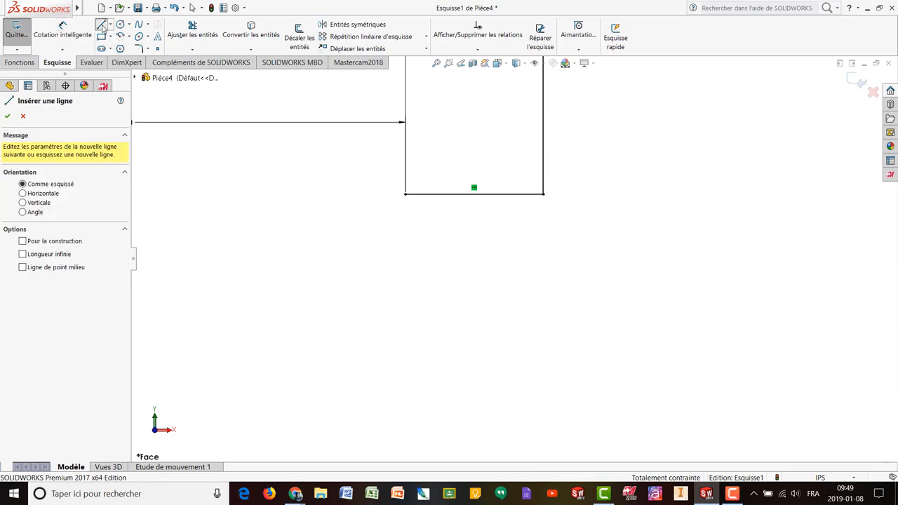
click(406, 195)
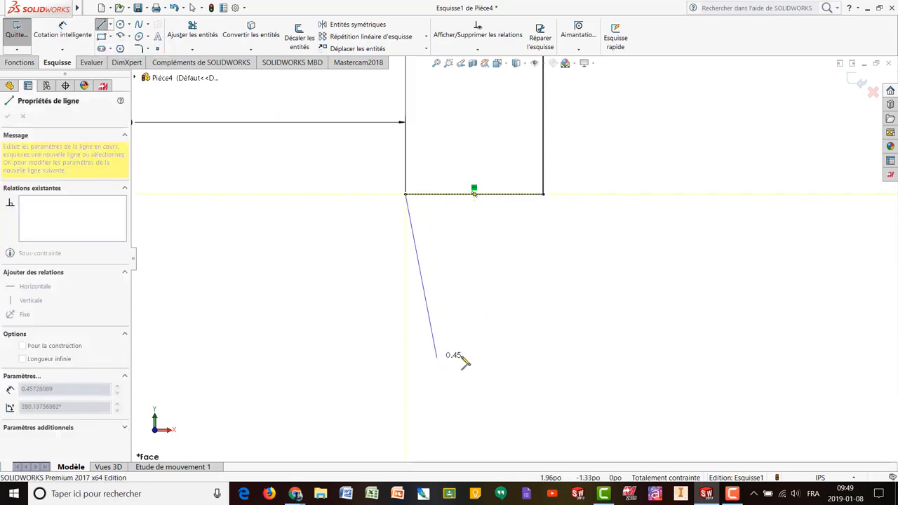
click(474, 337)
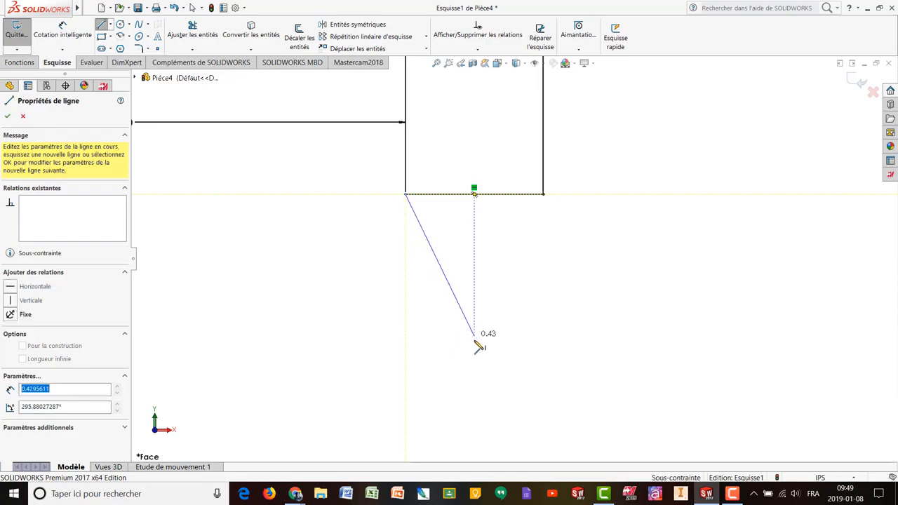
Step: Dimension the angle between the second oblique line and its adjoining bottom horizontal line and set it to 60°
click(64, 32)
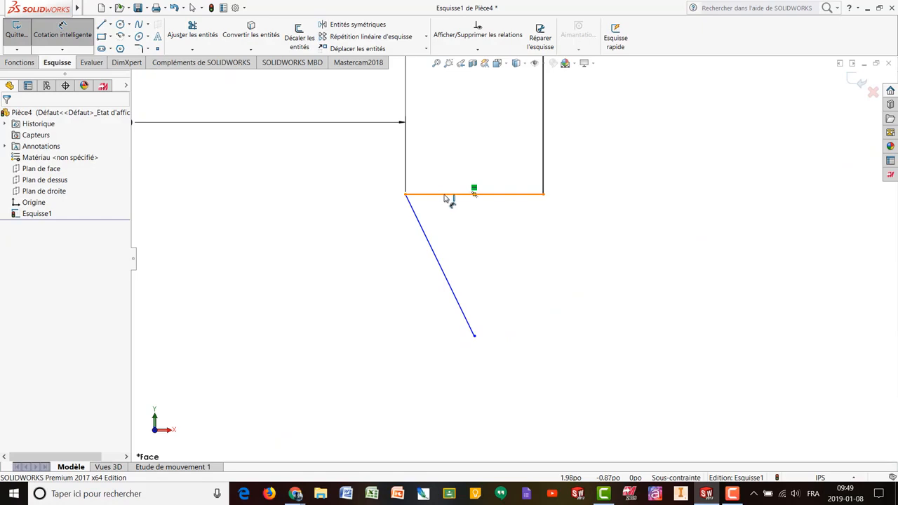
click(449, 198)
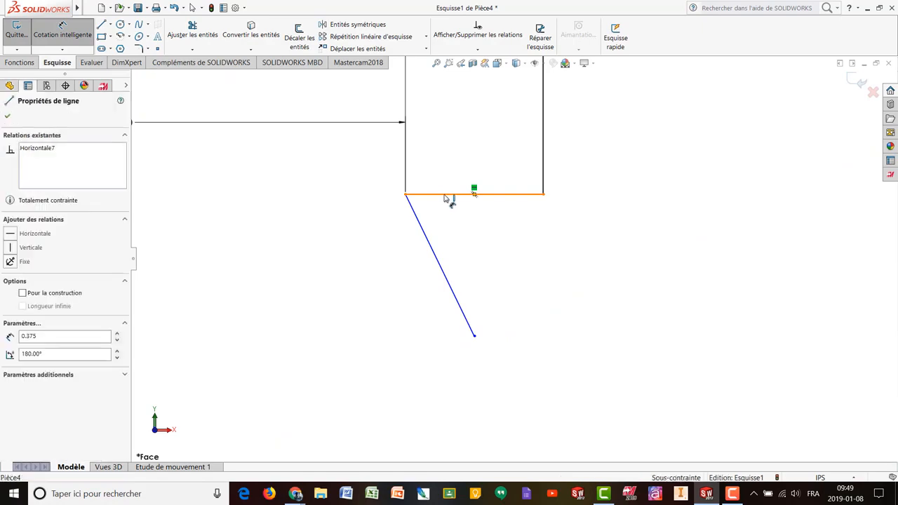
click(429, 242)
click(567, 310)
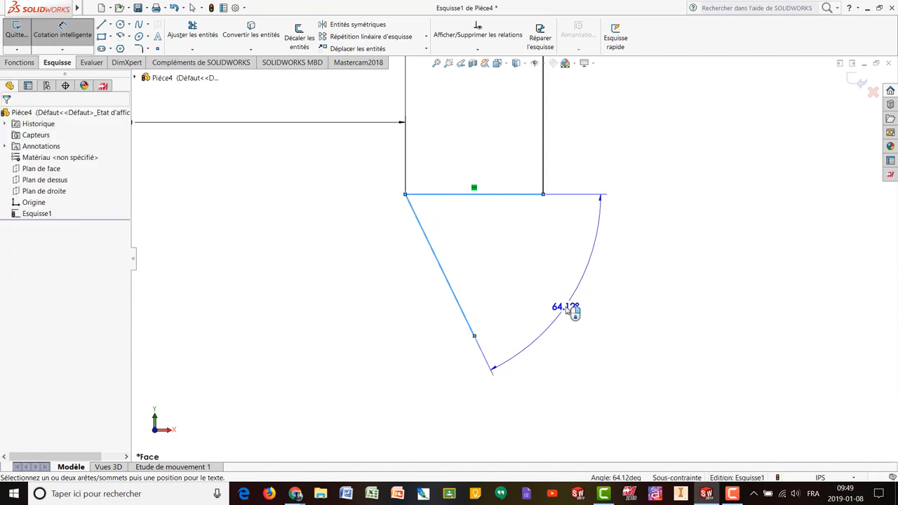
text(60)
key(Return)
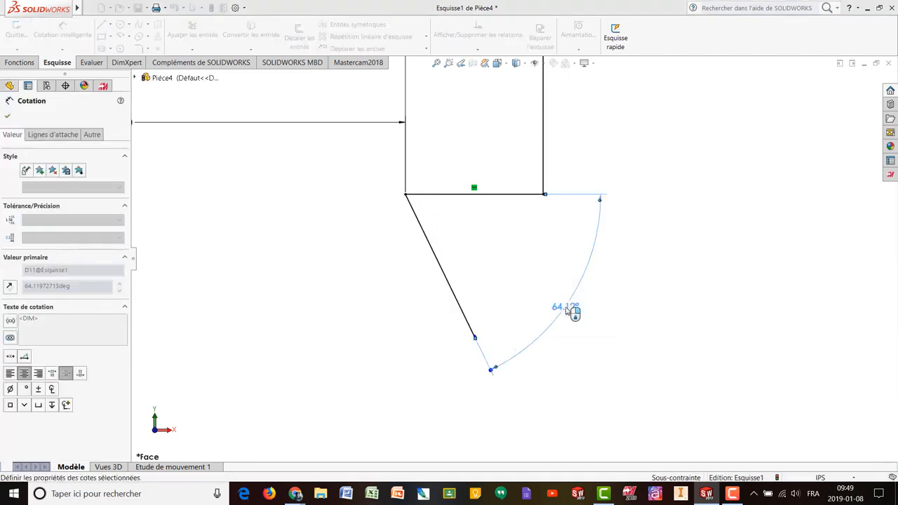
Step: Dimension the vertical distance from that bottom line to the second oblique line's lower endpoint and set it to 0.375 in
click(509, 197)
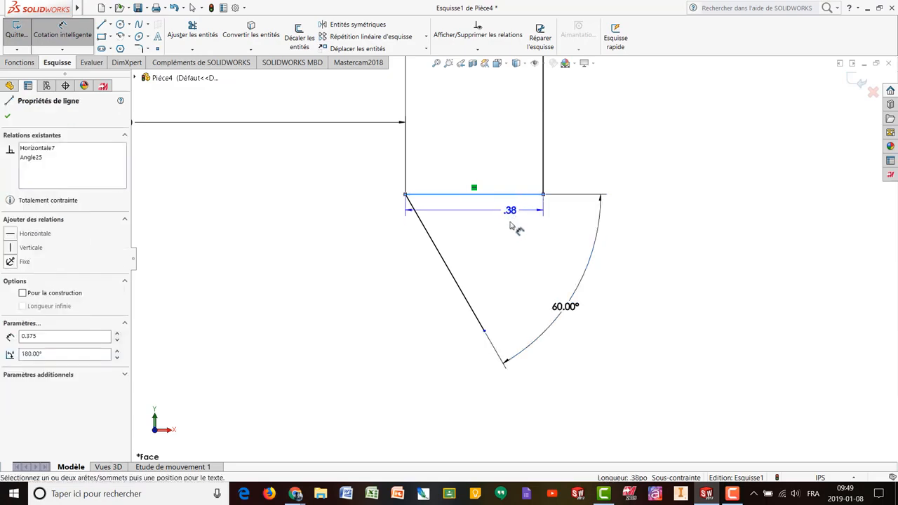
click(485, 331)
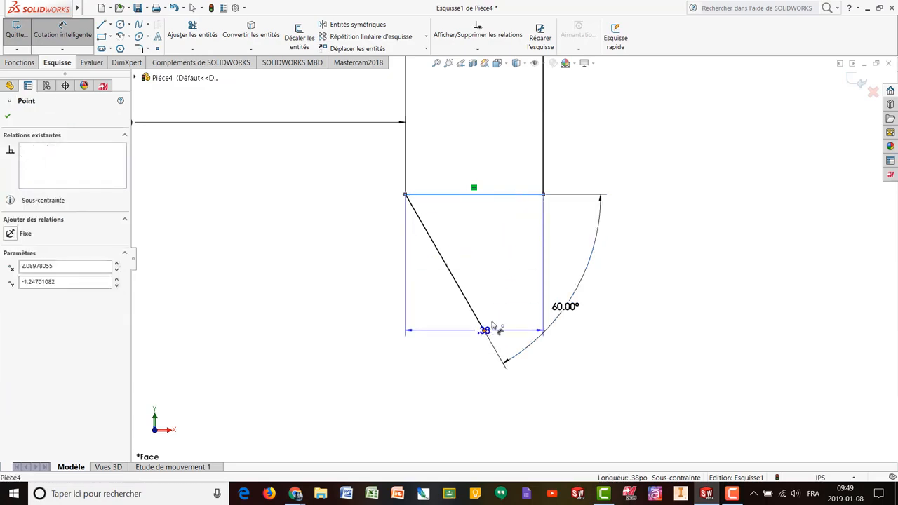
click(531, 274)
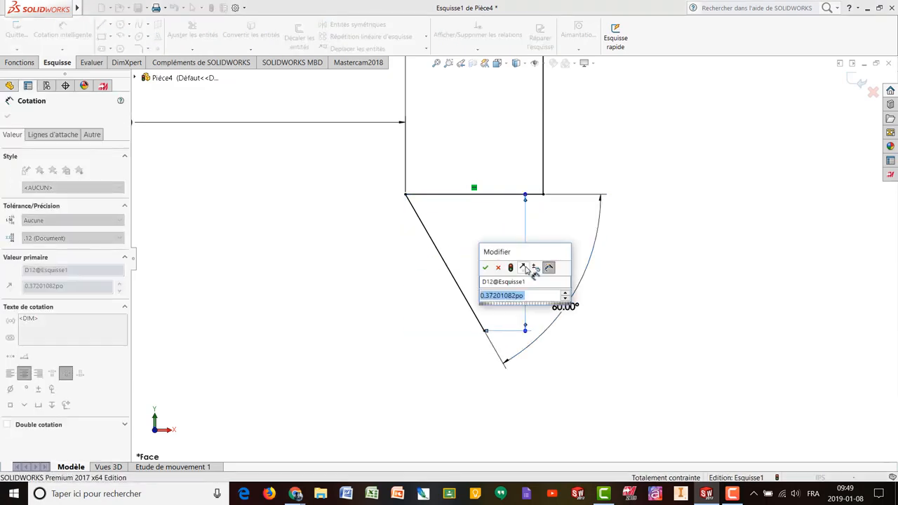
text(5)
key(Return)
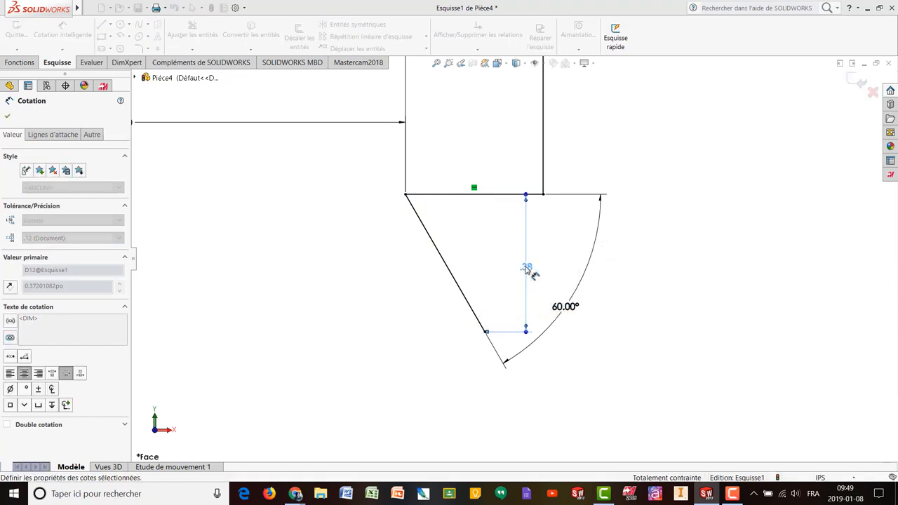
Step: Close the profile with a horizontal line joining the lower endpoints of the two oblique dovetail lines, and exit the sketch
scroll(299, 265, up, 5)
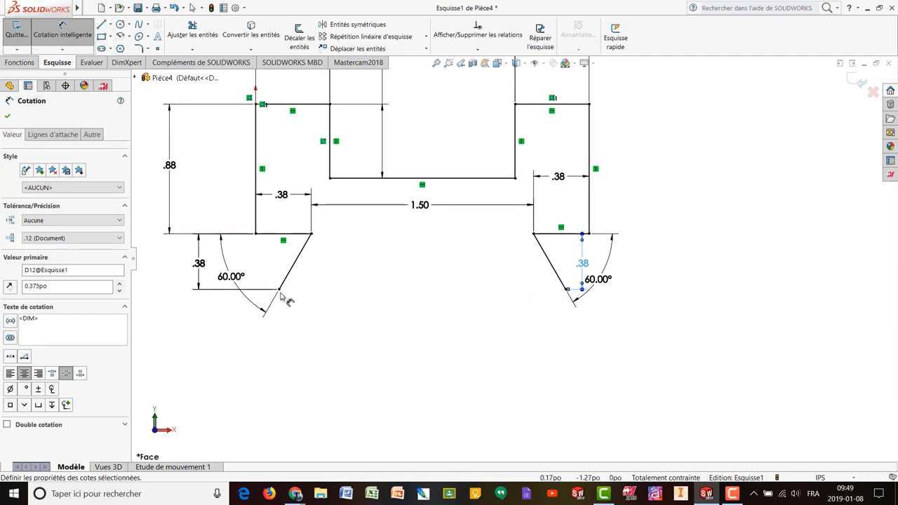
key(l)
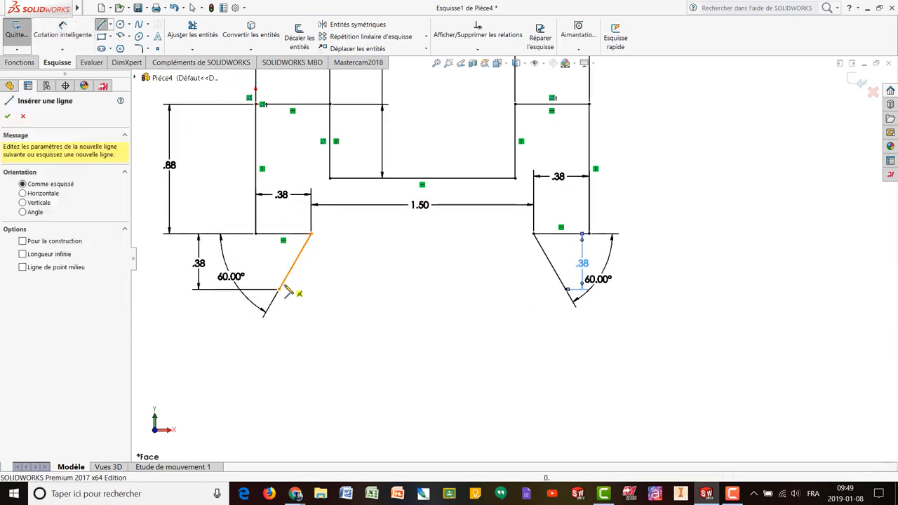
click(279, 289)
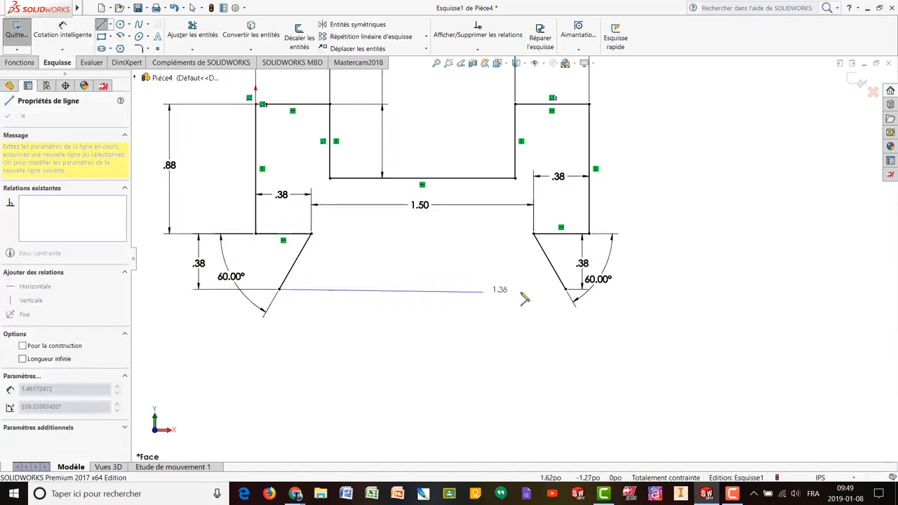
click(565, 289)
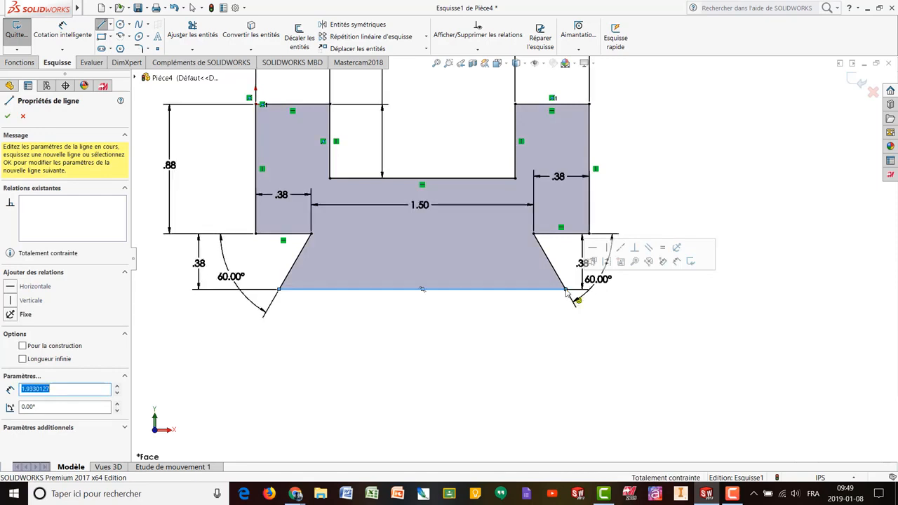
click(857, 82)
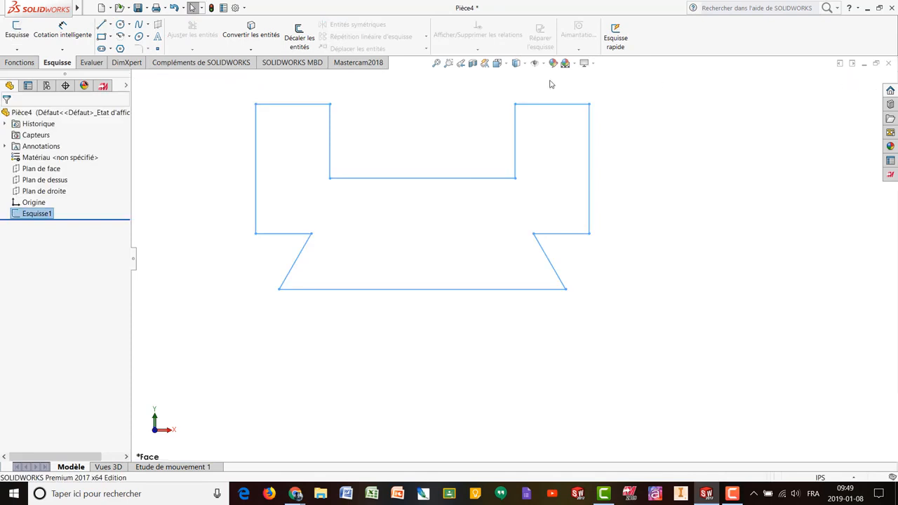
Step: Extrude the closed dovetail profile as a solid boss with a blind depth of 4 in
scroll(420, 89, up, 1)
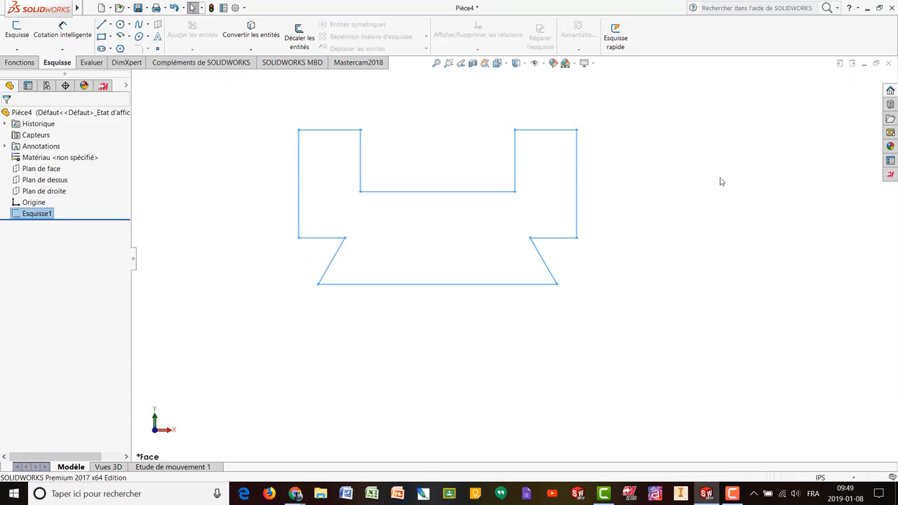
click(20, 63)
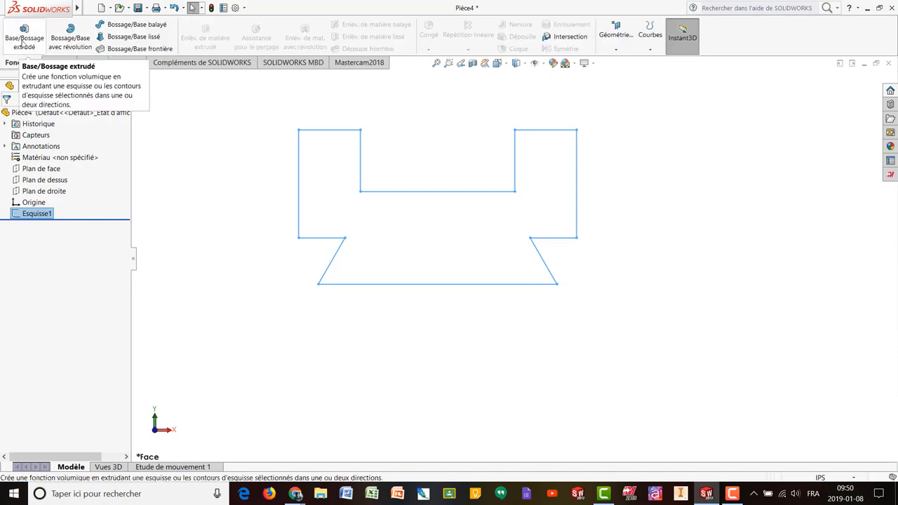
click(23, 39)
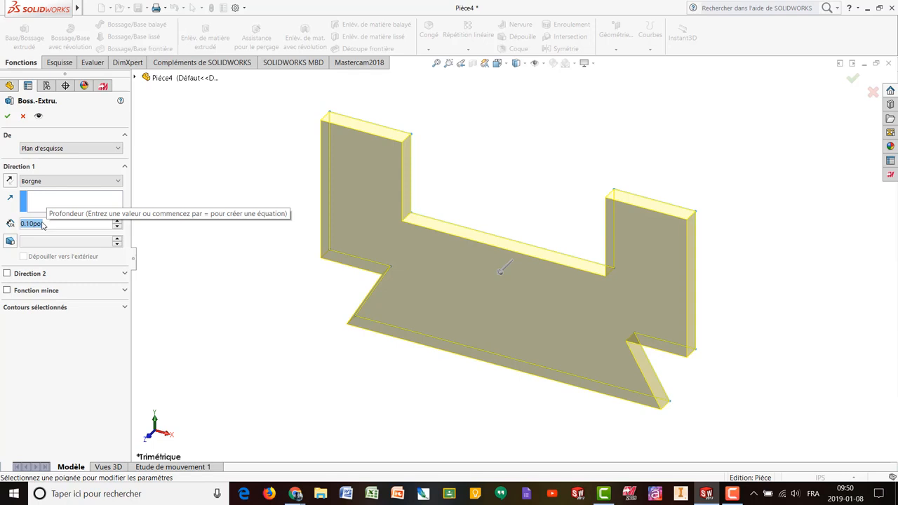
text(4.0)
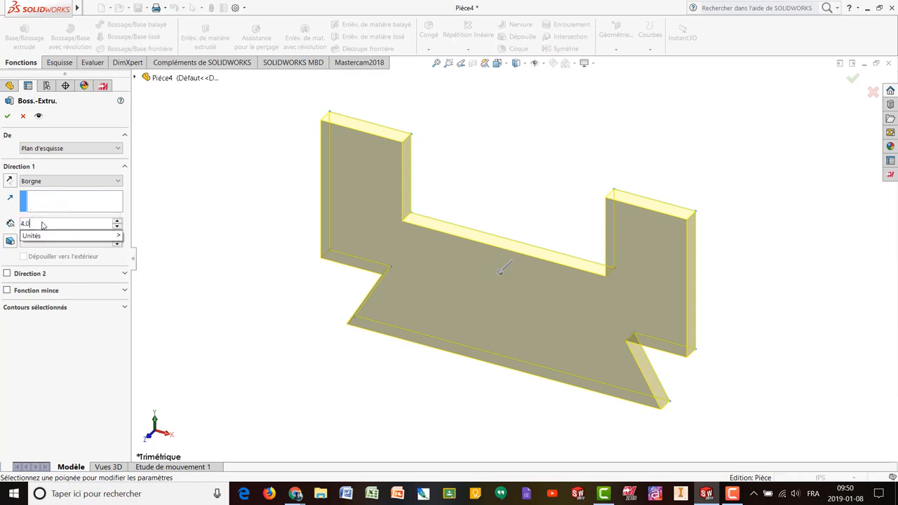
key(Return)
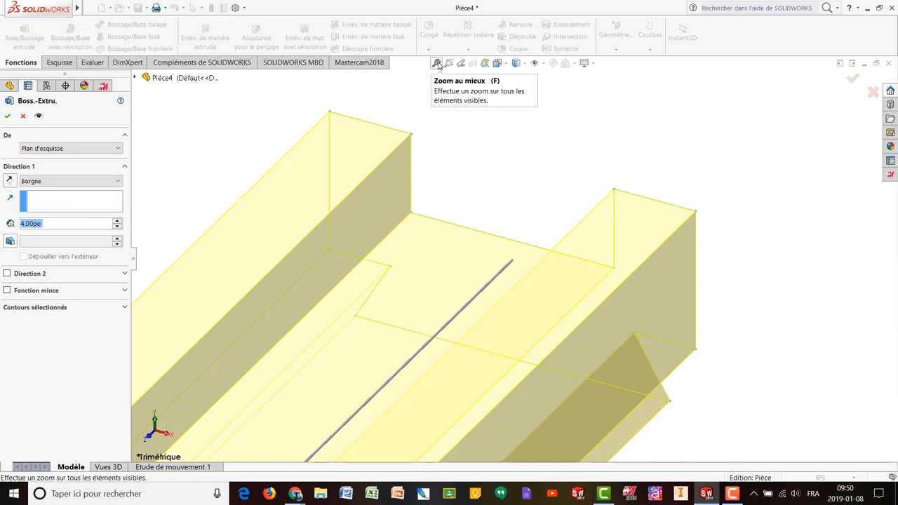
click(437, 64)
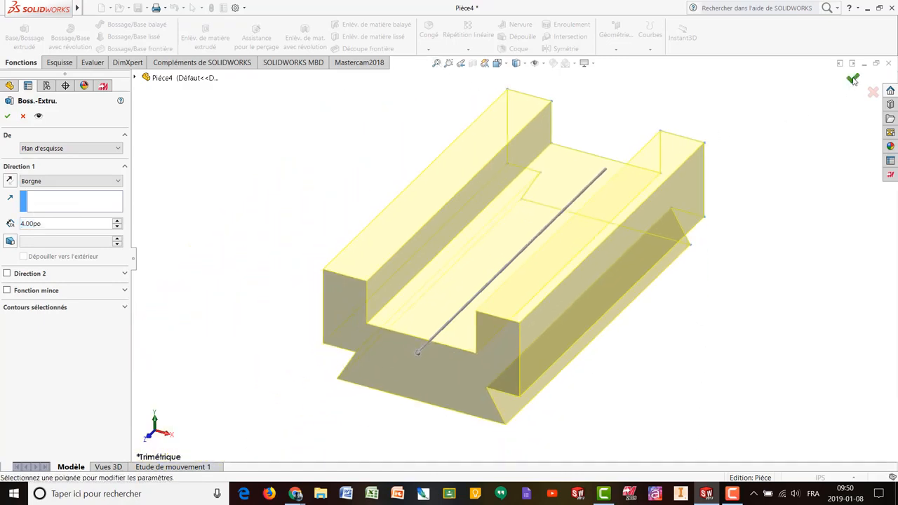
click(7, 118)
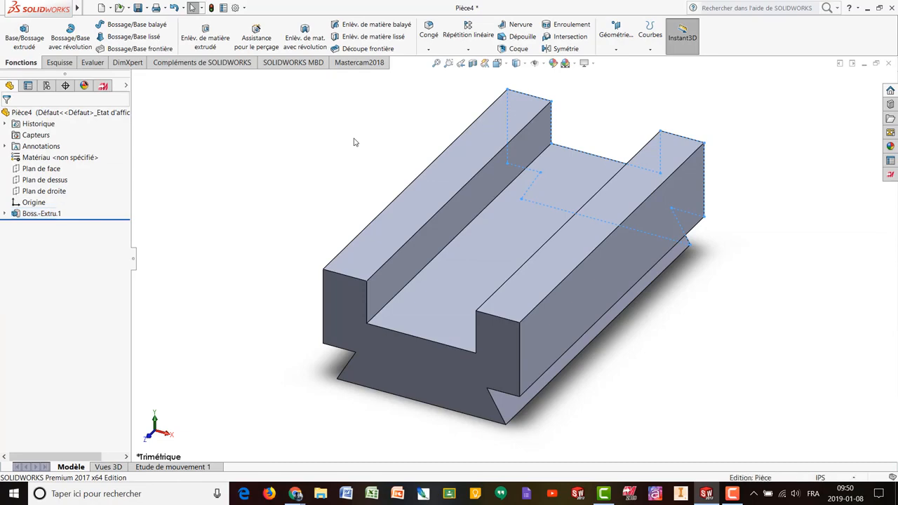
middle_drag(313, 210, 314, 289)
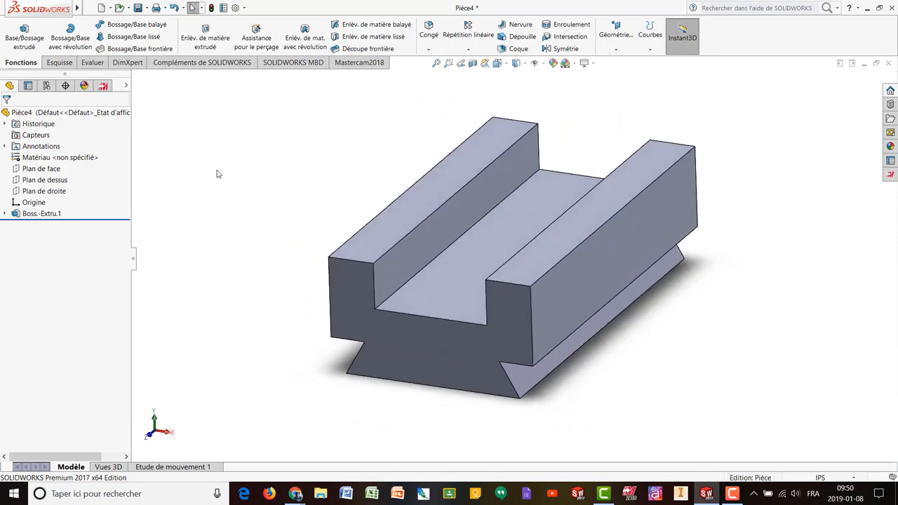
Step: Save the part as "Votre nom - Base extrudée #2.SLDPRT" in the "Fichiers SolidWorks (pack and go)" folder
click(138, 7)
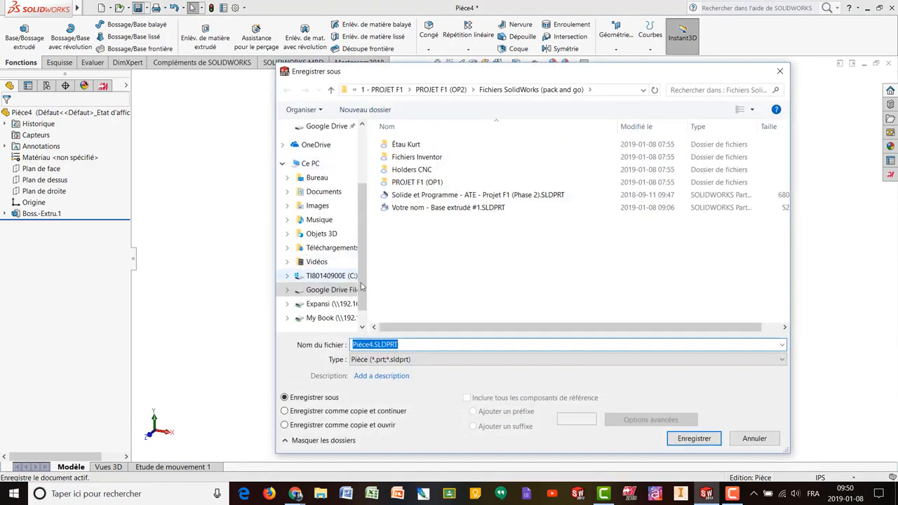
click(370, 344)
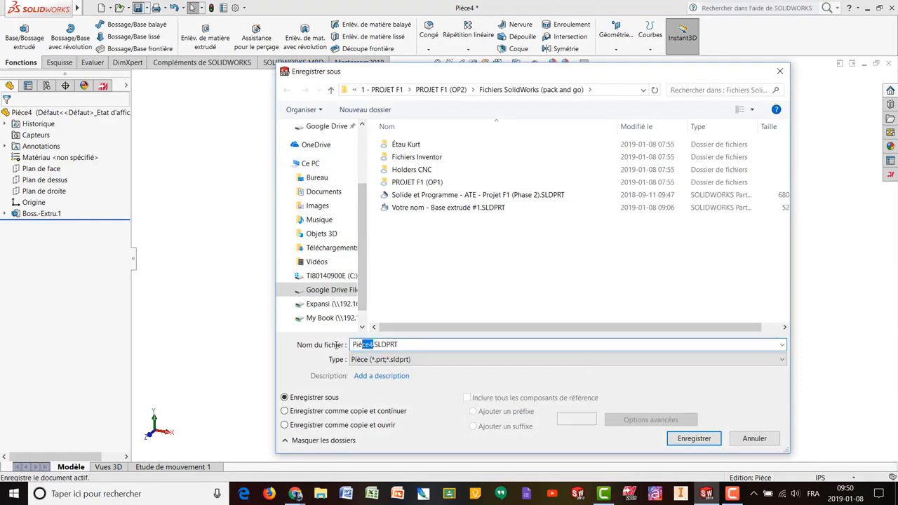
key(BackSpace)
text(Votre nom - )
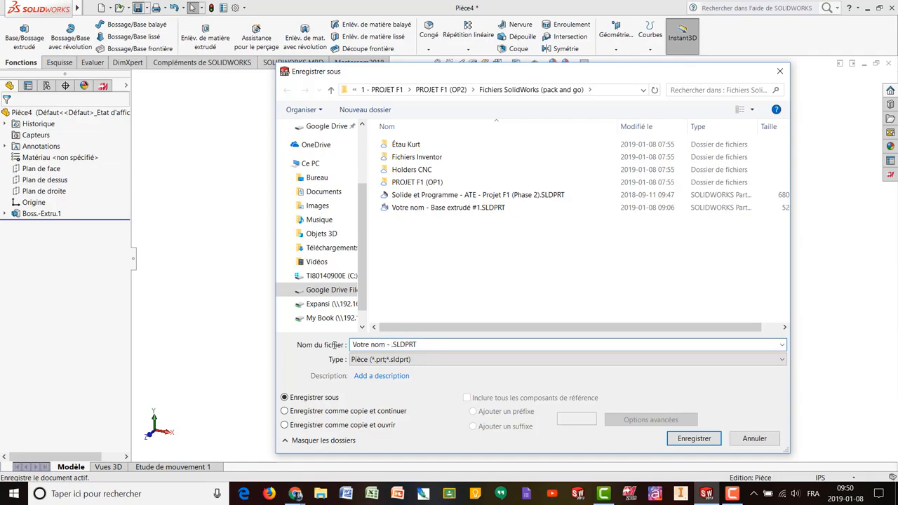
text(Base extrudée #2)
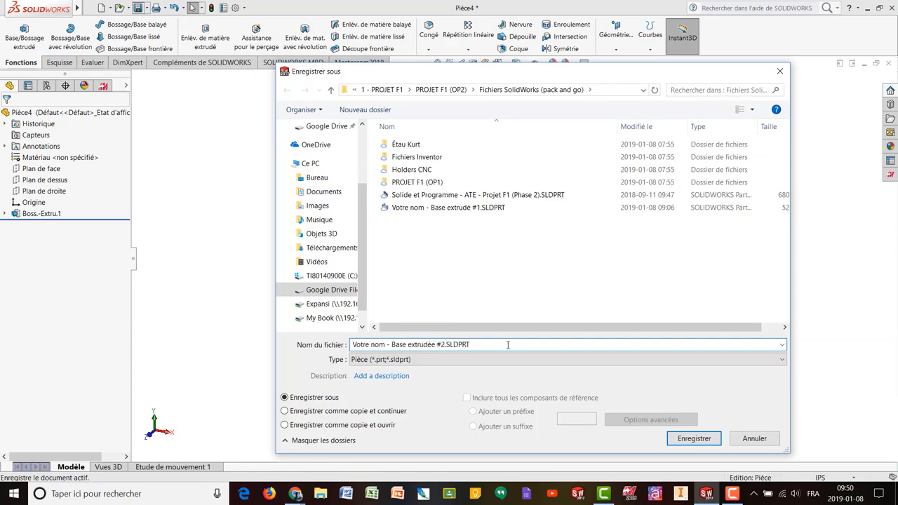
click(693, 439)
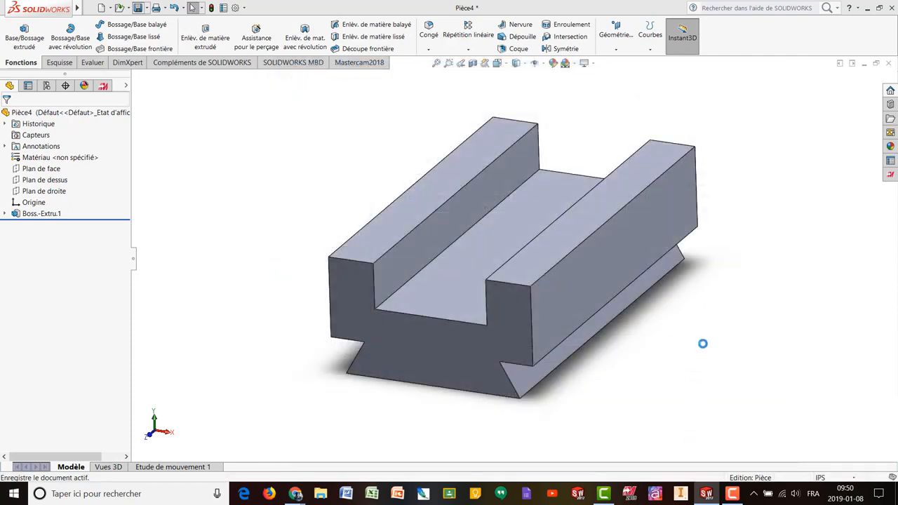